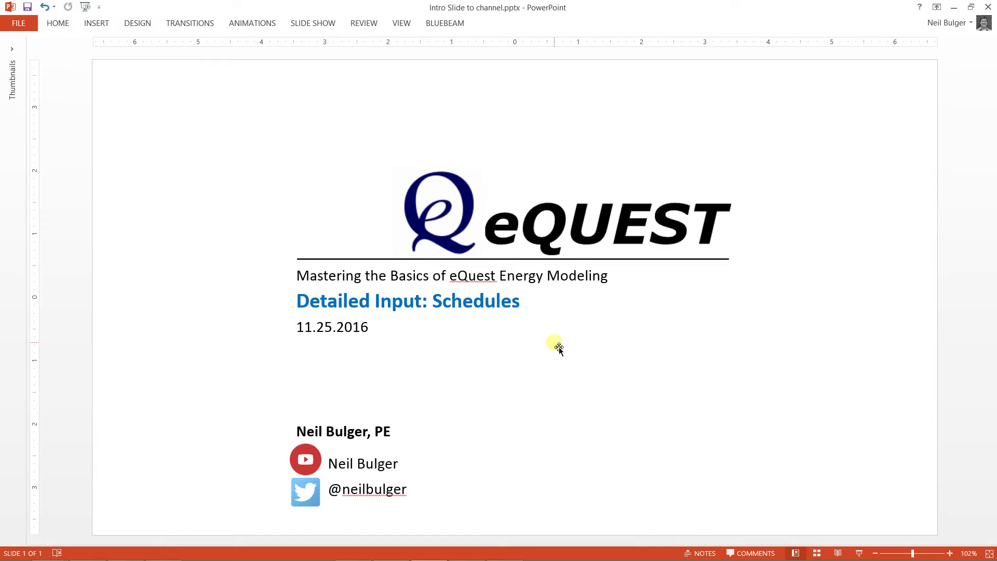
# Step: Switch to eQUEST and examine the schedules in the Internal Loads and Project & Site component trees
pyautogui.hotkey('alt', 'Tab')
pyautogui.hotkey('alt', 'Tab')
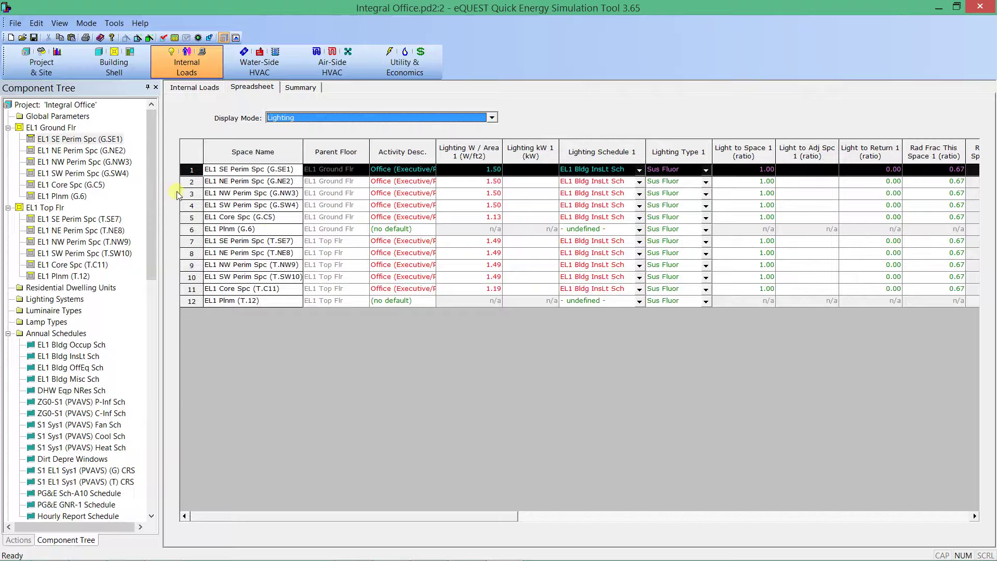
pyautogui.moveTo(148, 192); pyautogui.dragTo(148, 192)
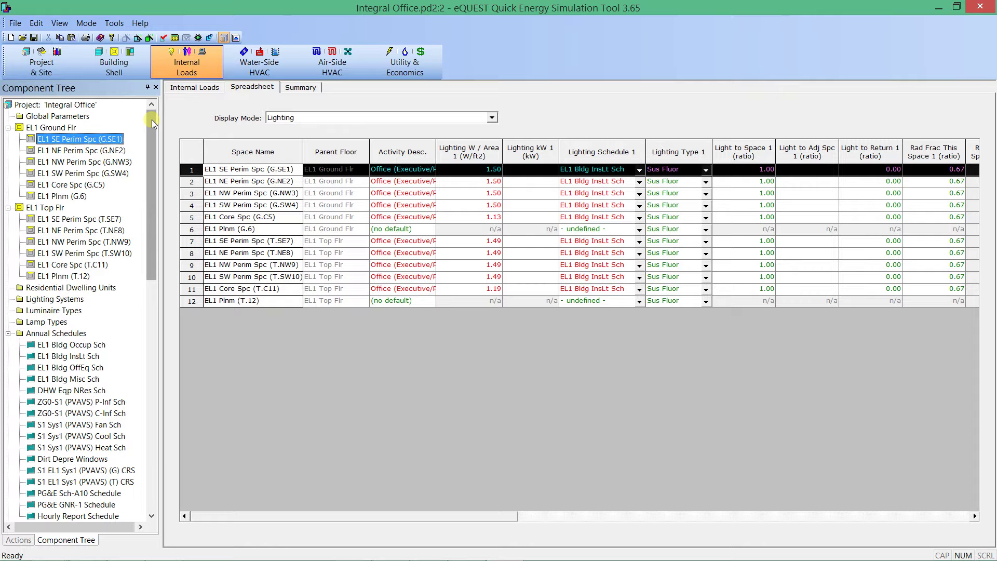
pyautogui.moveTo(152, 120); pyautogui.dragTo(148, 363)
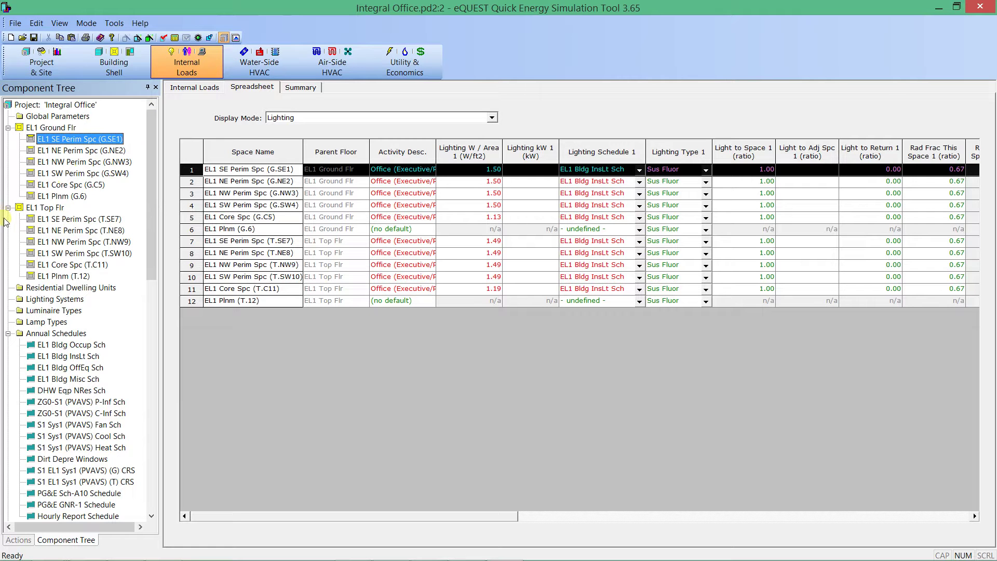
pyautogui.click(99, 61)
pyautogui.click(55, 61)
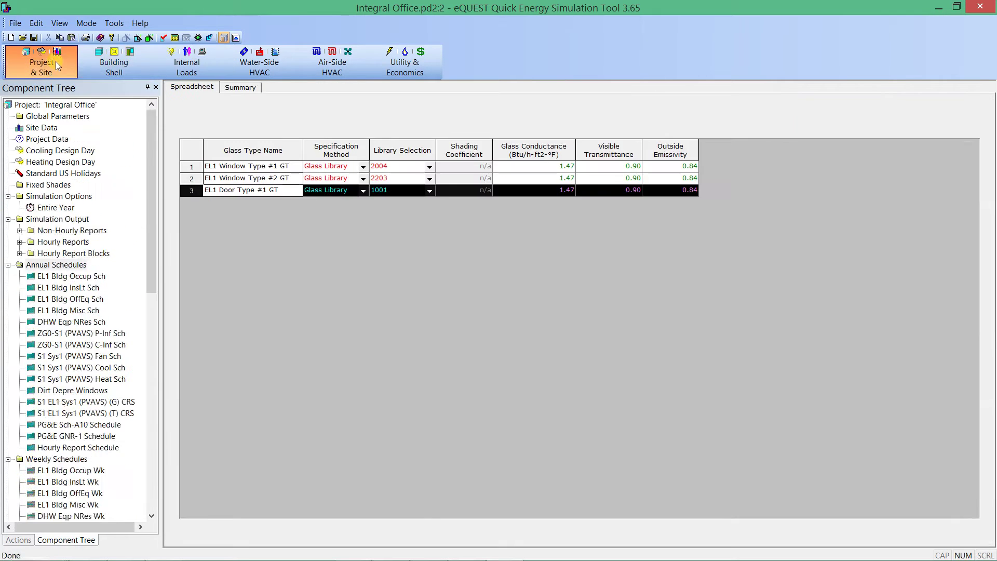
pyautogui.moveTo(147, 151)
pyautogui.mouseDown()
pyautogui.moveTo(155, 209)
pyautogui.moveTo(157, 142)
pyautogui.mouseUp()
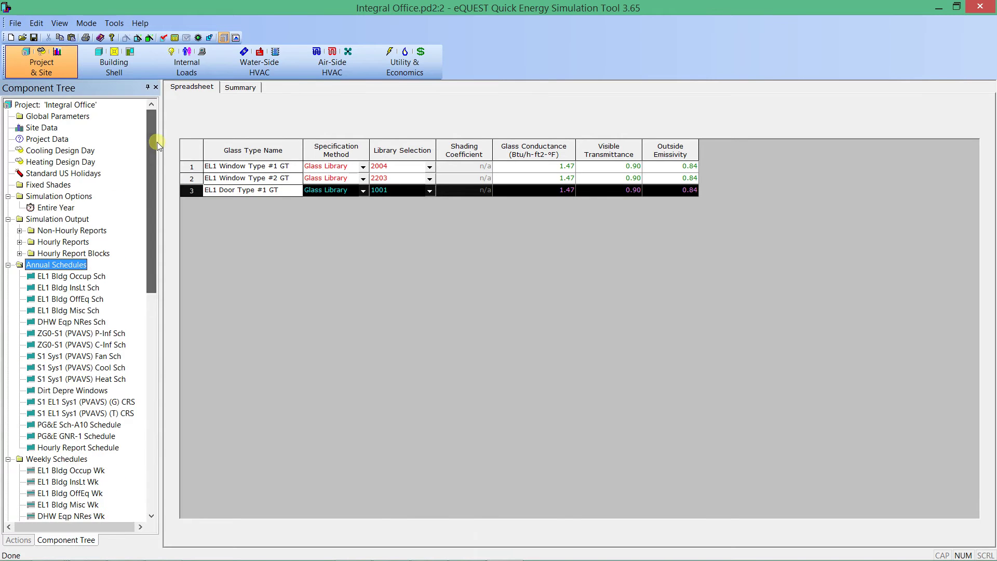
# Step: Show the annual and weekly schedules in the Water-Side HVAC component tree and widen the tree pane
pyautogui.click(187, 62)
pyautogui.click(278, 64)
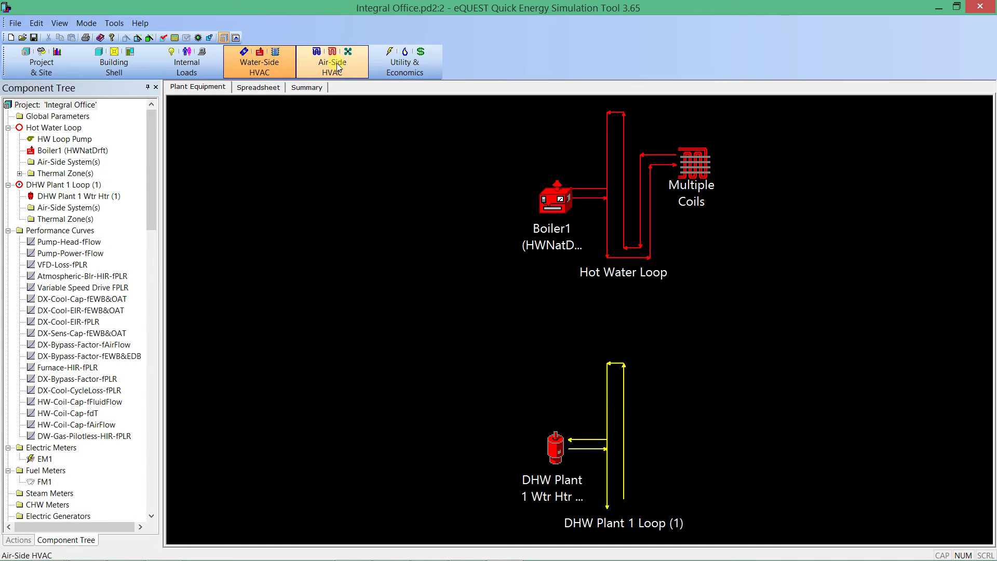
pyautogui.moveTo(154, 141); pyautogui.dragTo(153, 280)
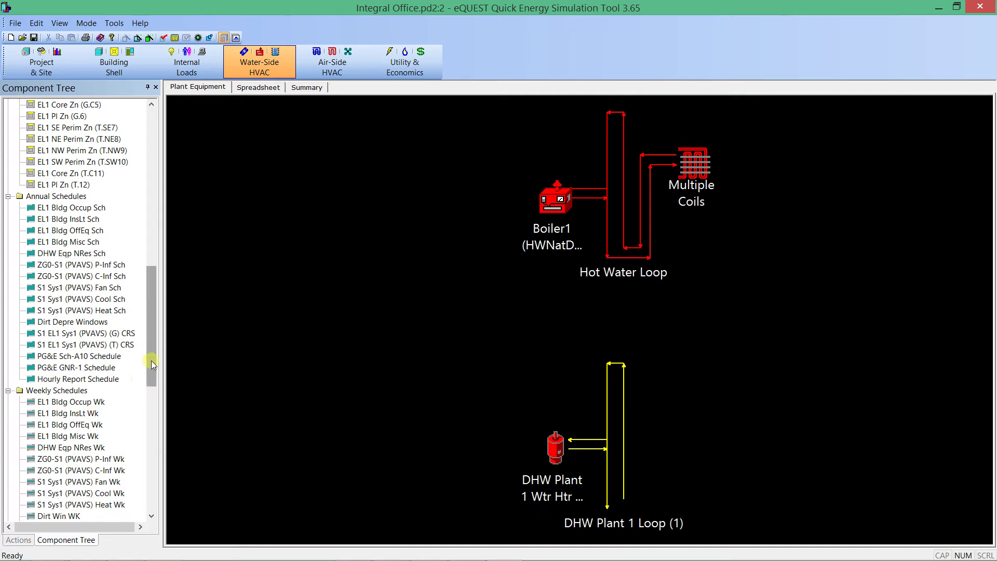
pyautogui.moveTo(151, 363); pyautogui.dragTo(147, 462)
pyautogui.moveTo(151, 403); pyautogui.dragTo(156, 319)
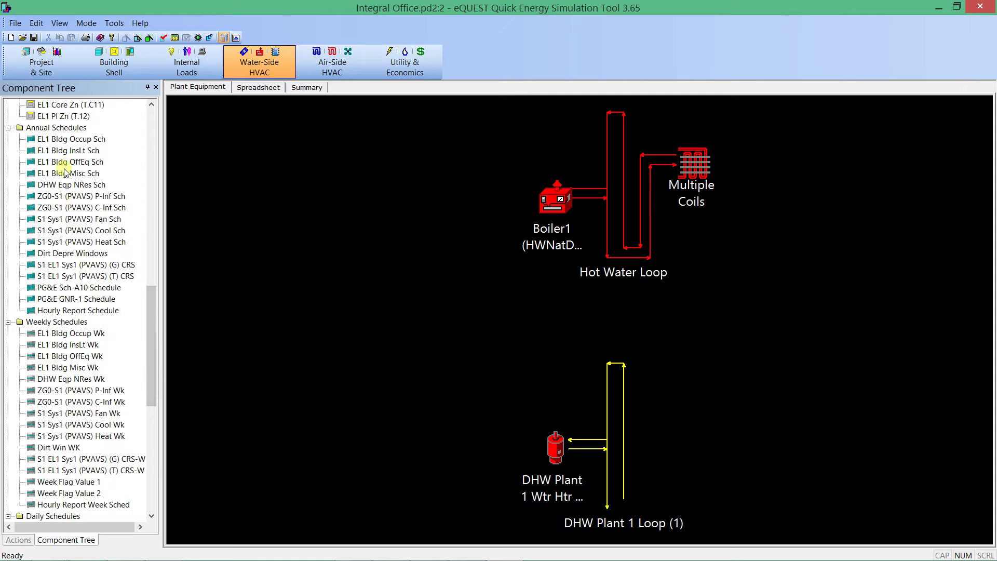
pyautogui.moveTo(162, 349); pyautogui.dragTo(234, 350)
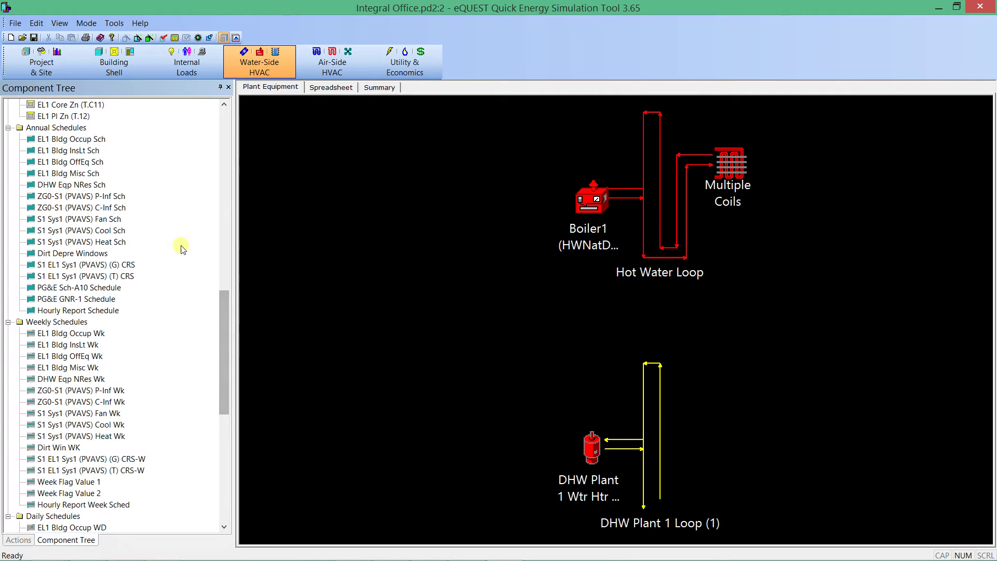
# Step: Open the properties of EL1 Bldg Occup Sch and compare its schedule type with that of ZG0-S1 (PVAVS) P-Inf Sch
pyautogui.doubleClick(82, 139)
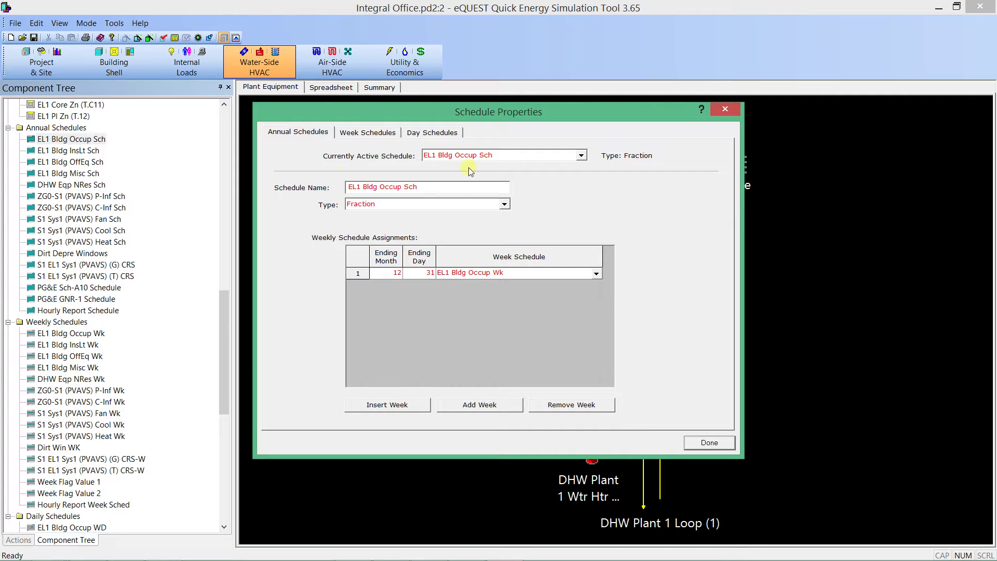
pyautogui.click(582, 156)
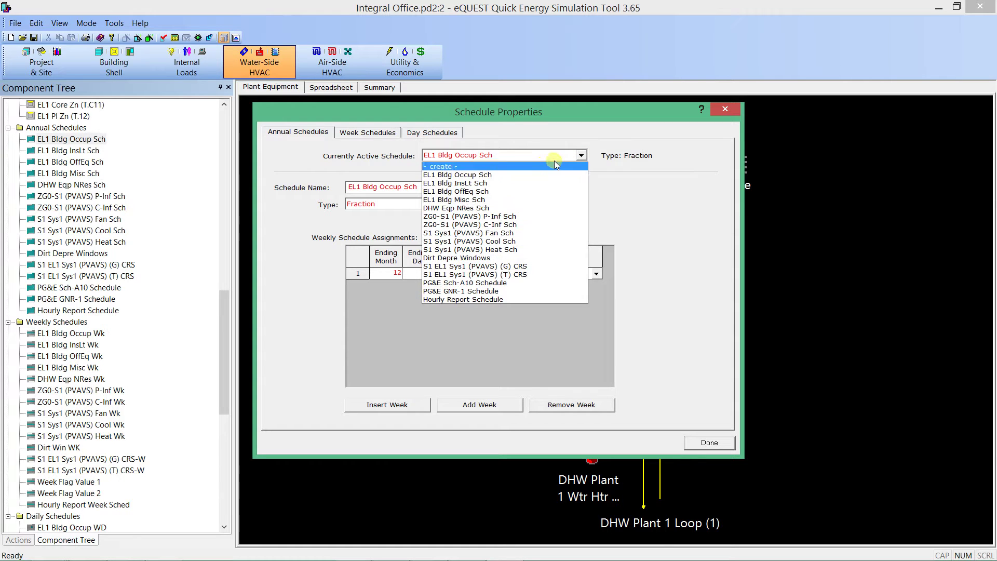
pyautogui.click(484, 217)
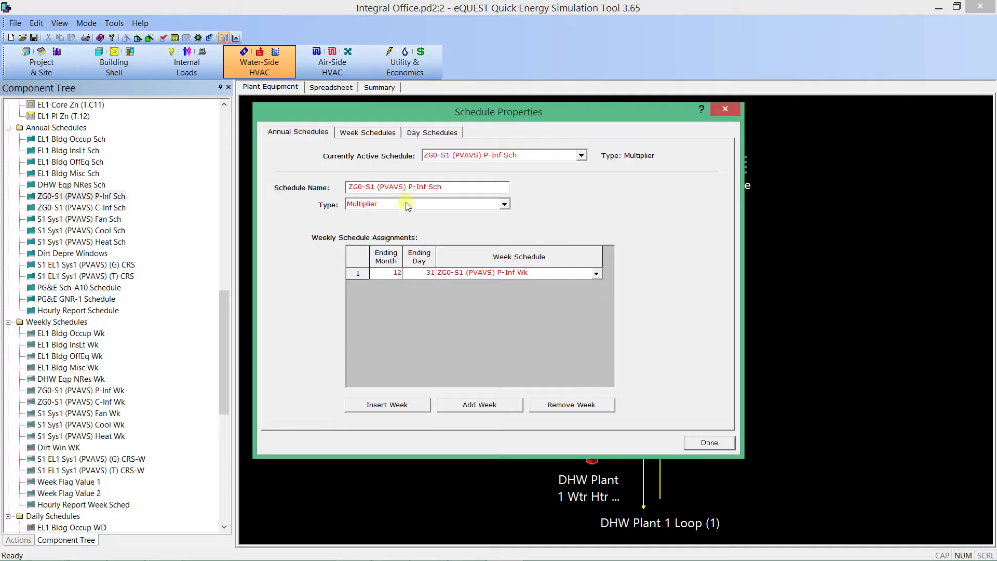
pyautogui.click(457, 156)
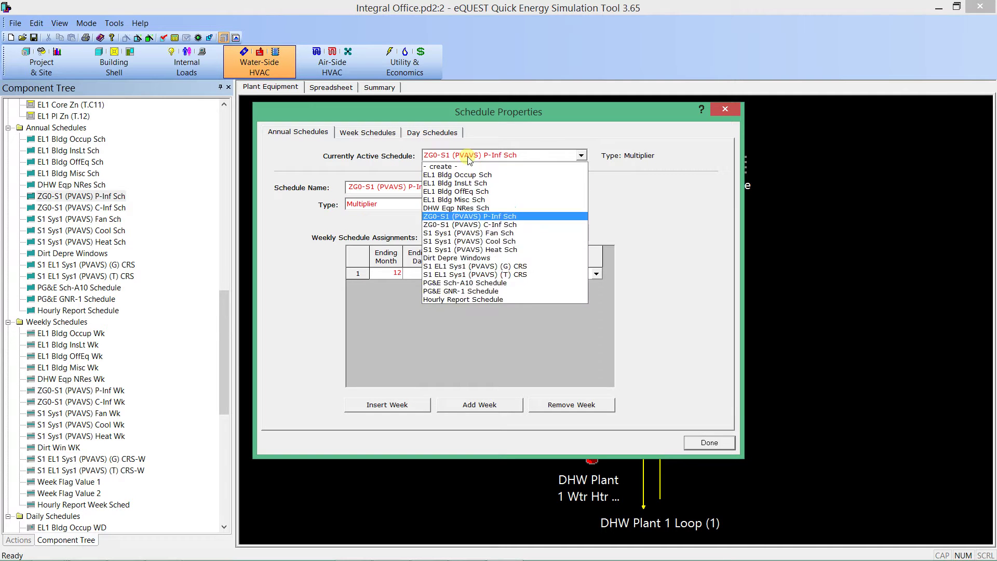
pyautogui.click(462, 176)
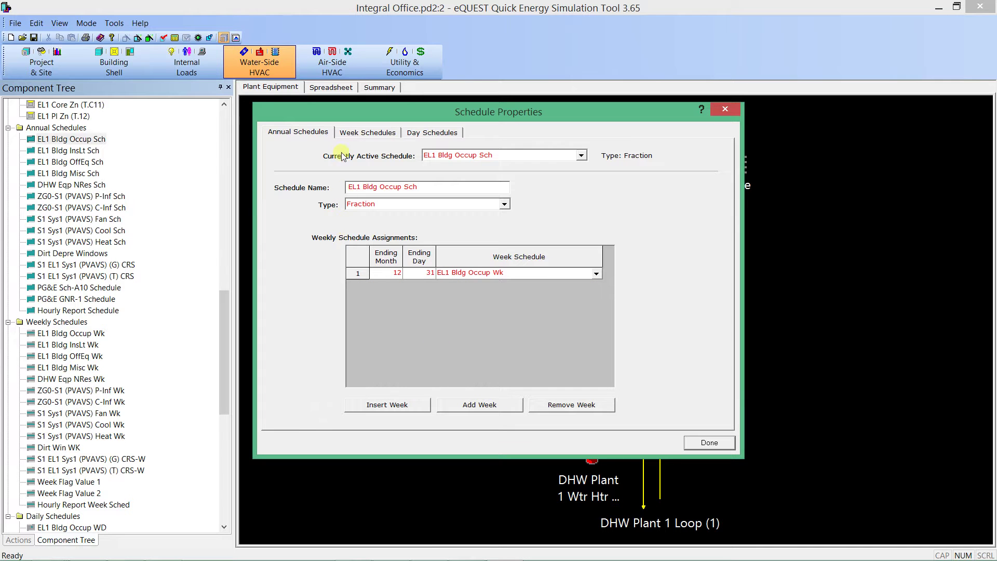
# Step: Review the annual assignment of EL1 Bldg Occup Sch and the daily assignments of its week schedule EL1 Bldg Occup Wk
pyautogui.click(380, 134)
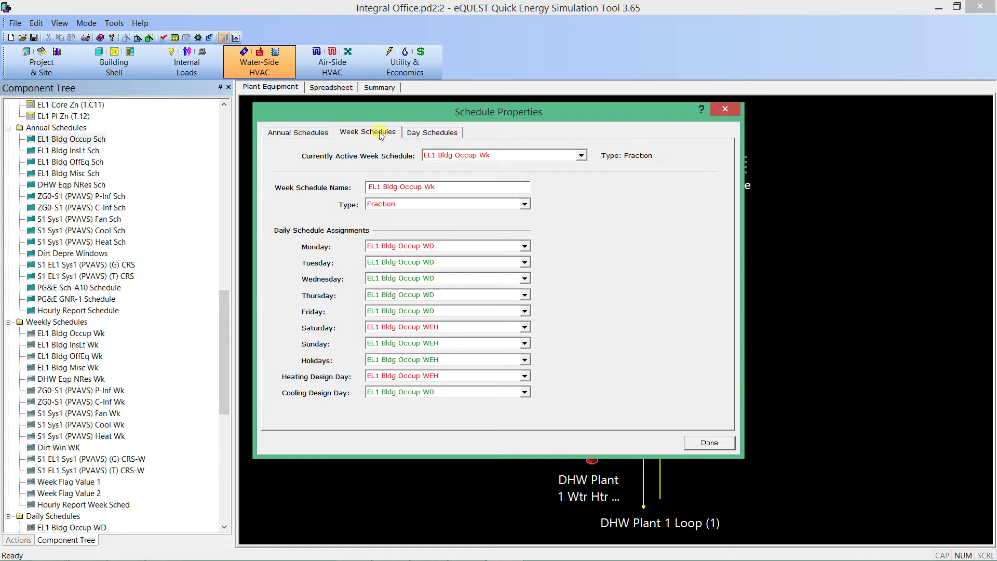
pyautogui.click(320, 133)
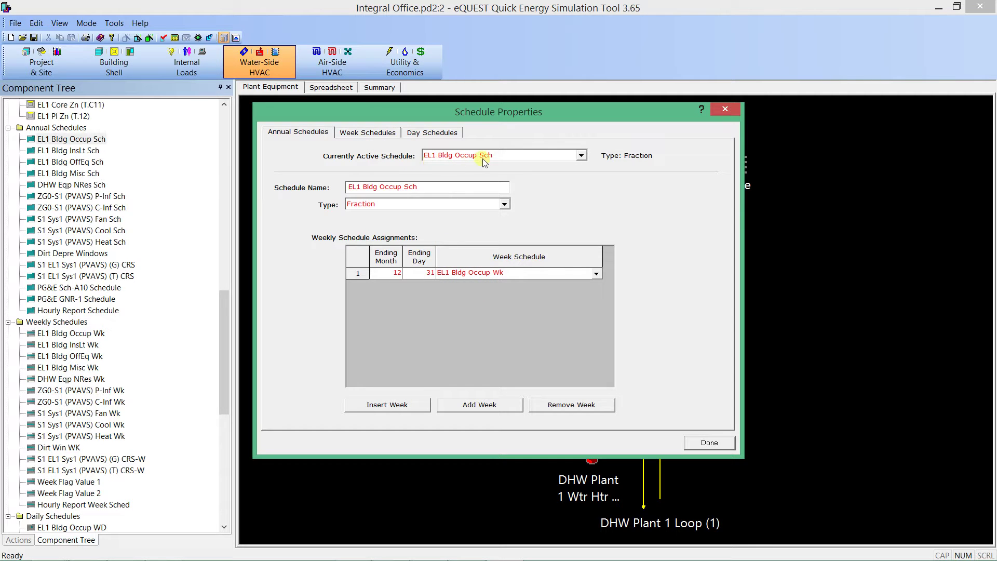
pyautogui.click(385, 139)
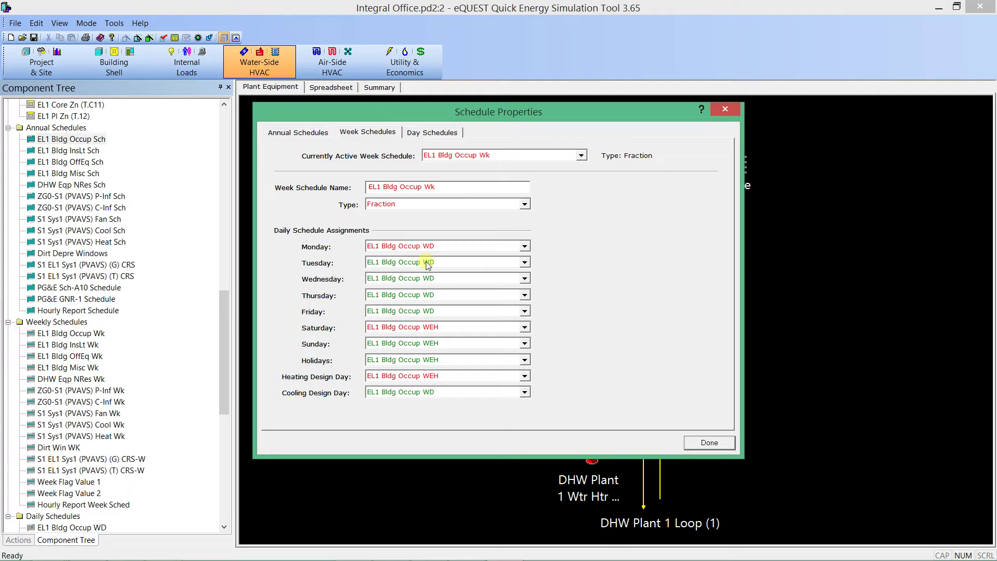
# Step: Assign the day schedule EL1 Bldg Occup WEH to Wednesday in EL1 Bldg Occup Wk
pyautogui.click(449, 277)
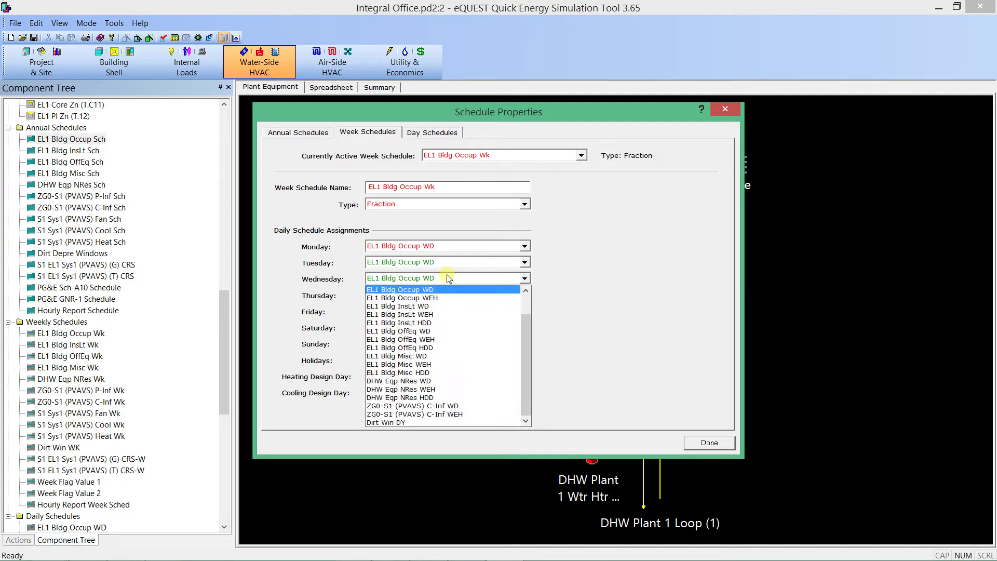
pyautogui.click(424, 298)
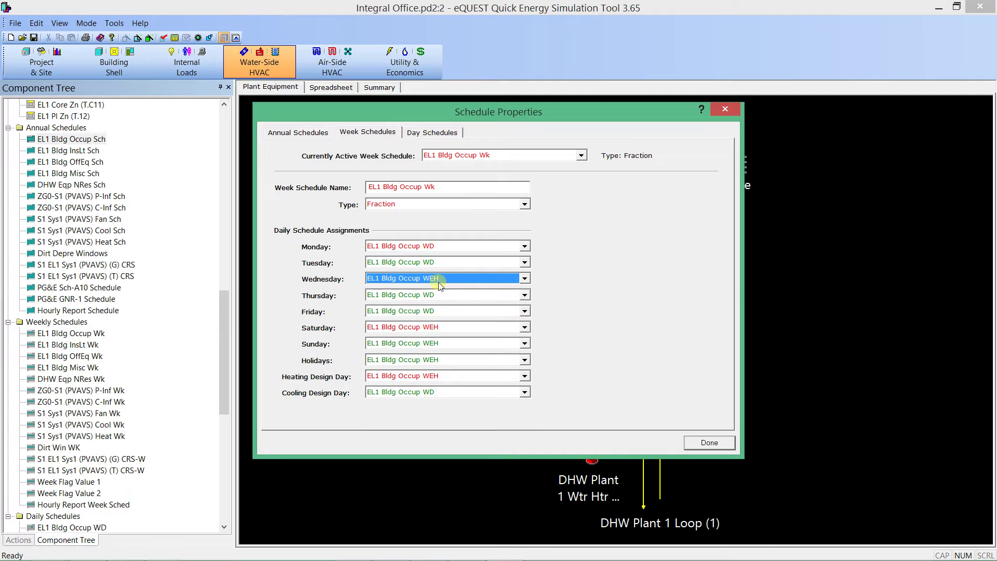
pyautogui.click(447, 297)
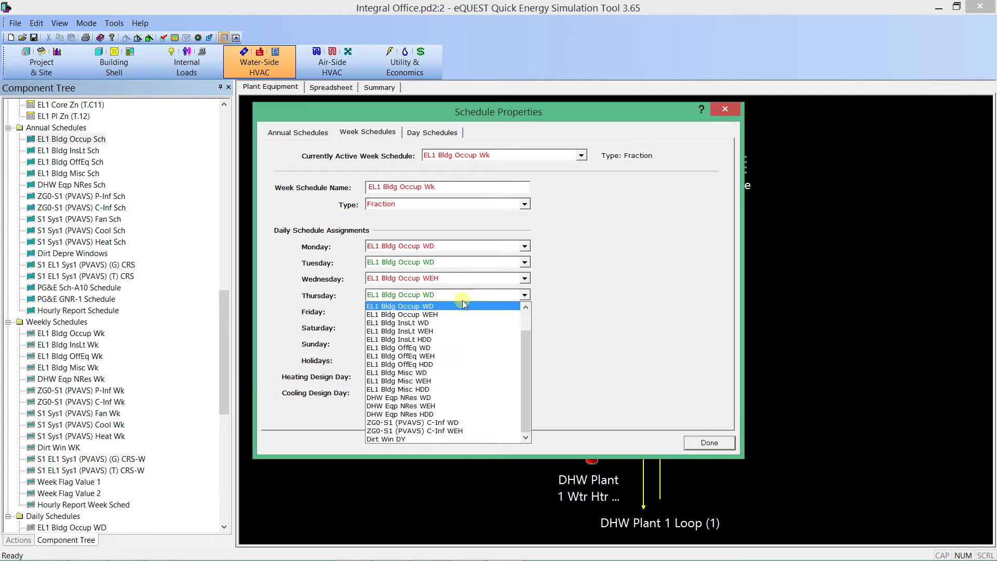
pyautogui.click(487, 301)
pyautogui.rightClick(488, 303)
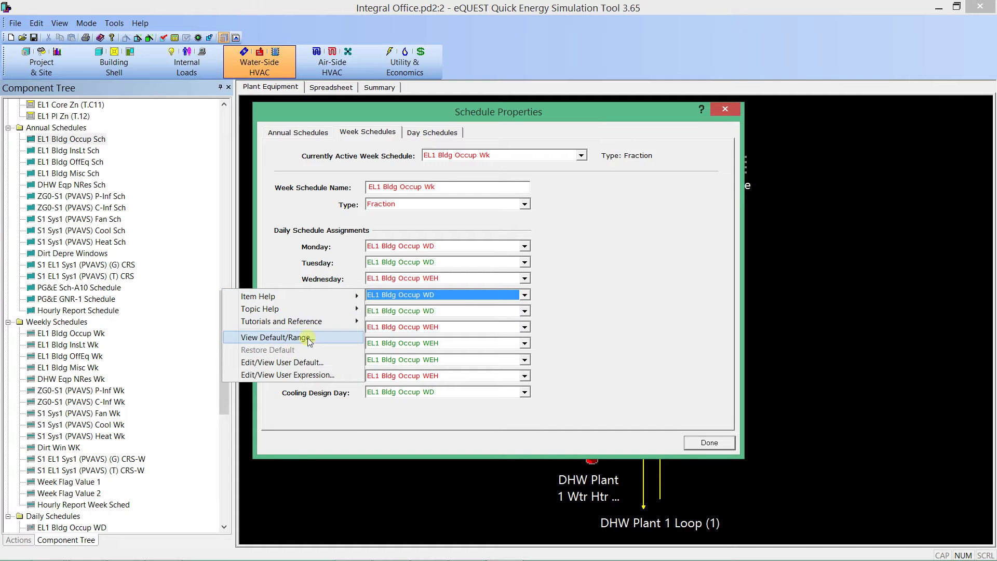
pyautogui.click(419, 294)
pyautogui.click(585, 259)
# Step: Restore Monday's default in EL1 Bldg Occup Wk and choose EL1 Bldg Occup WD as the required Monday schedule
pyautogui.rightClick(479, 249)
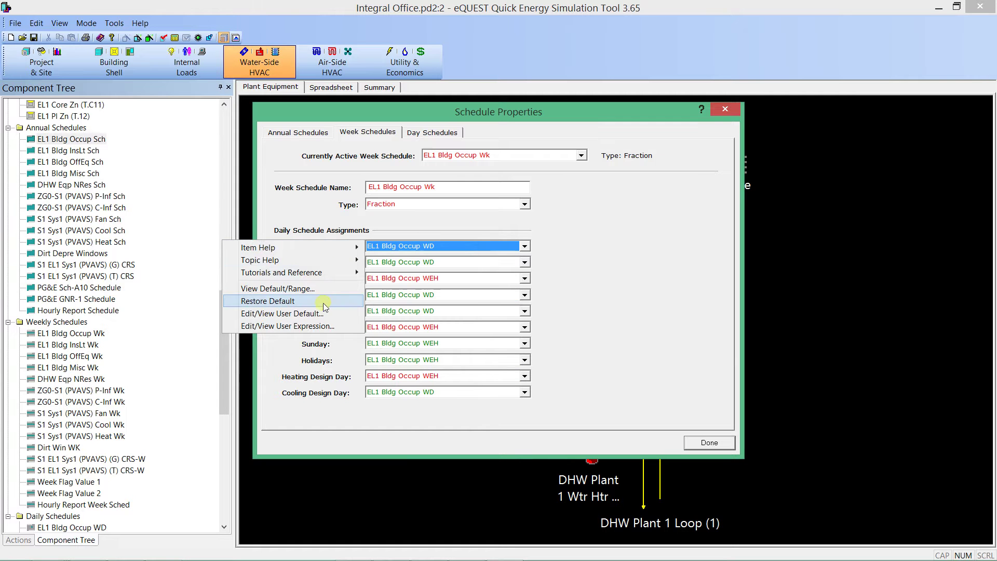
pyautogui.click(268, 301)
pyautogui.click(502, 281)
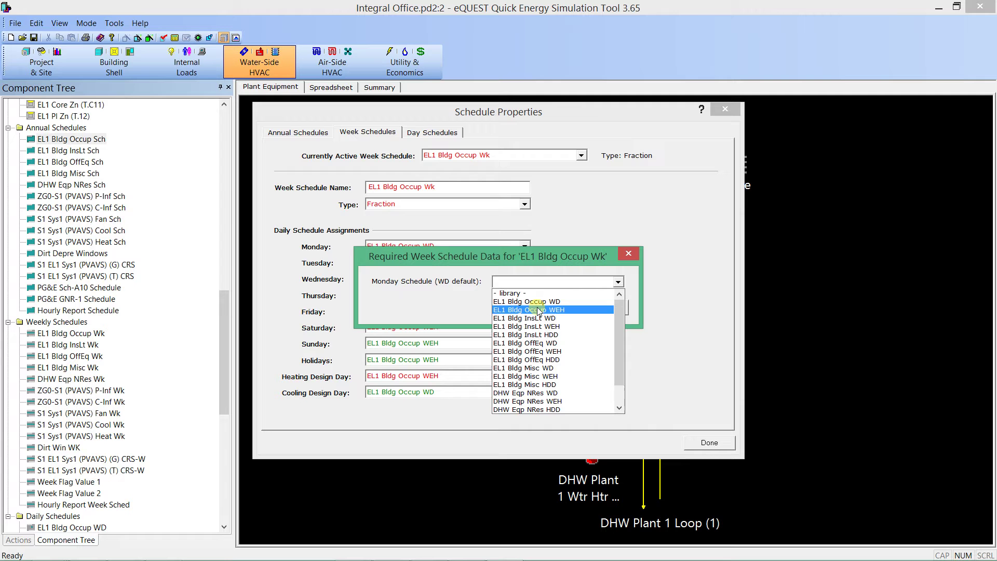
pyautogui.click(544, 302)
pyautogui.click(546, 310)
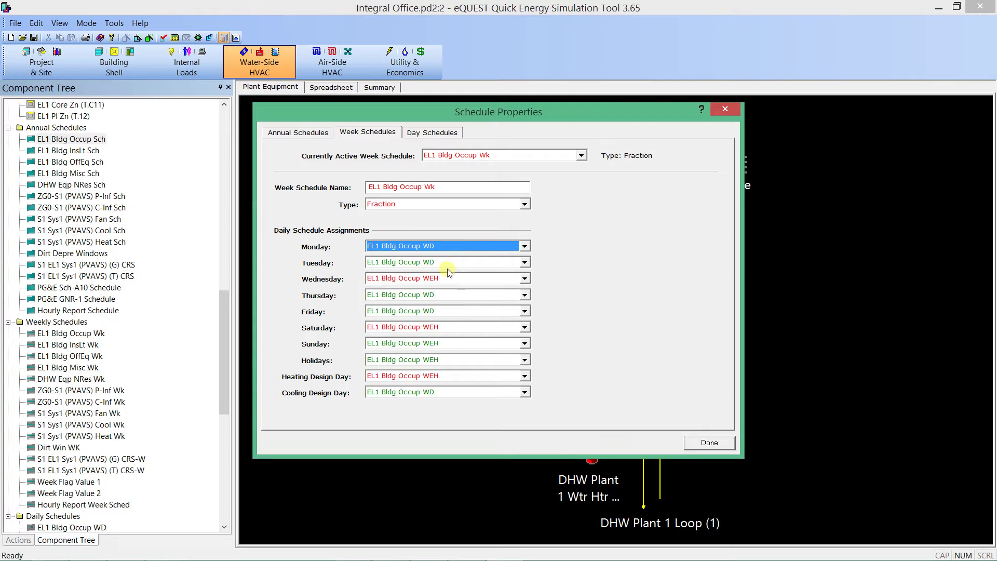
# Step: Restore Wednesday's day schedule assignment in EL1 Bldg Occup Wk to its default
pyautogui.click(453, 262)
pyautogui.click(455, 262)
pyautogui.click(460, 280)
pyautogui.click(469, 297)
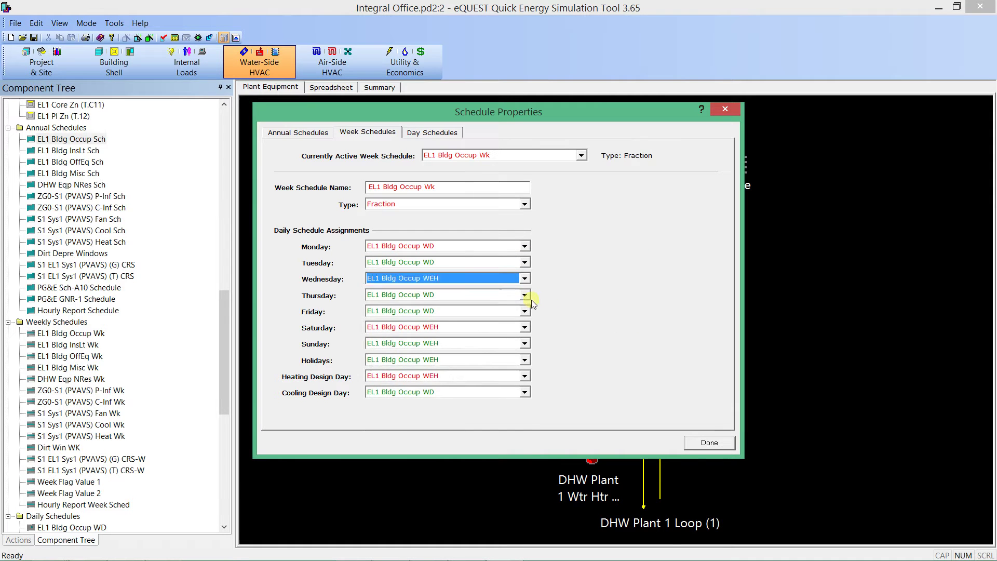
pyautogui.click(474, 295)
pyautogui.click(473, 295)
pyautogui.click(486, 280)
pyautogui.click(486, 281)
pyautogui.click(486, 280)
pyautogui.click(486, 281)
pyautogui.rightClick(457, 278)
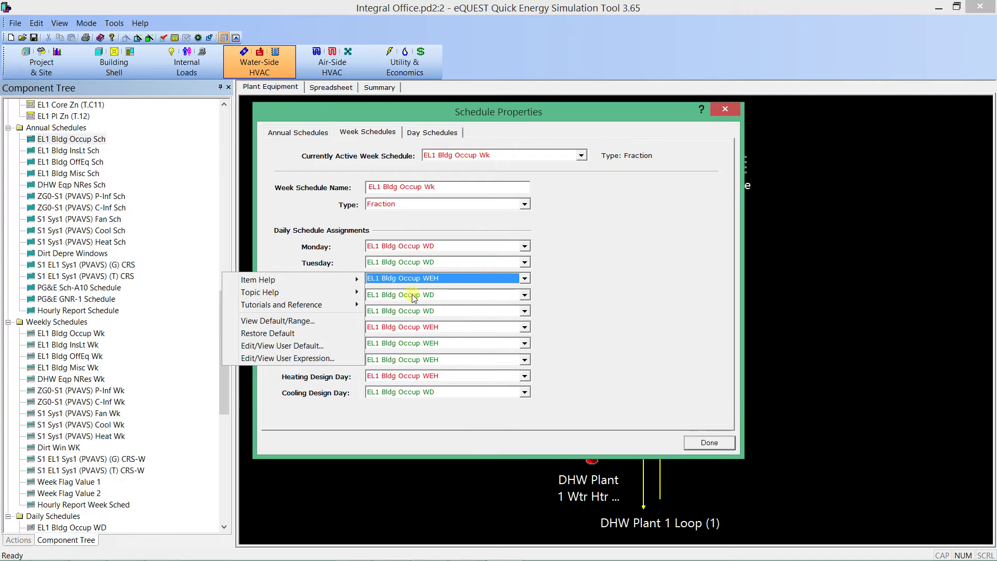
pyautogui.click(315, 333)
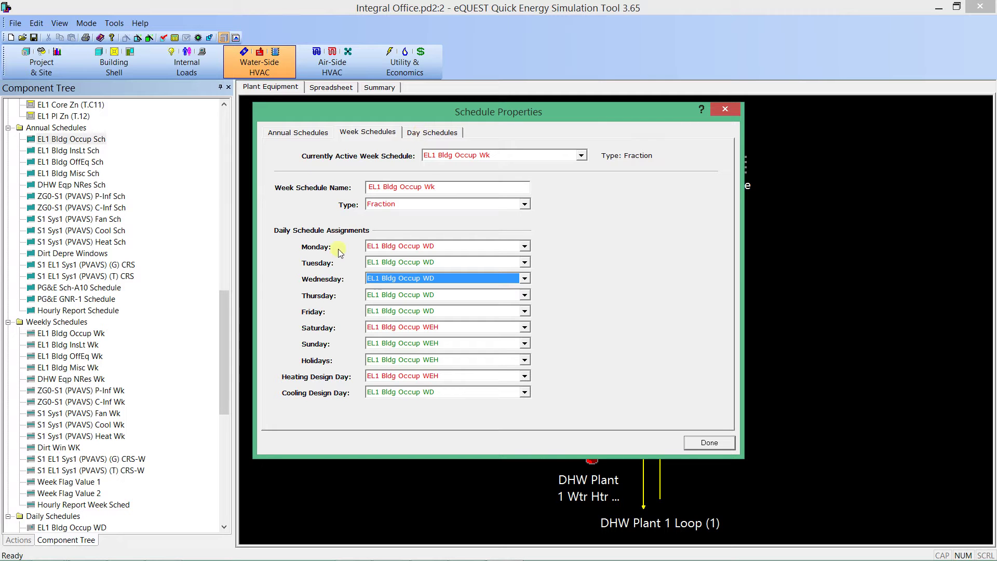
# Step: Set the 9-10 am ratio of the EL1 Bldg Occup WD day schedule to 0.85 and restore its default
pyautogui.click(448, 134)
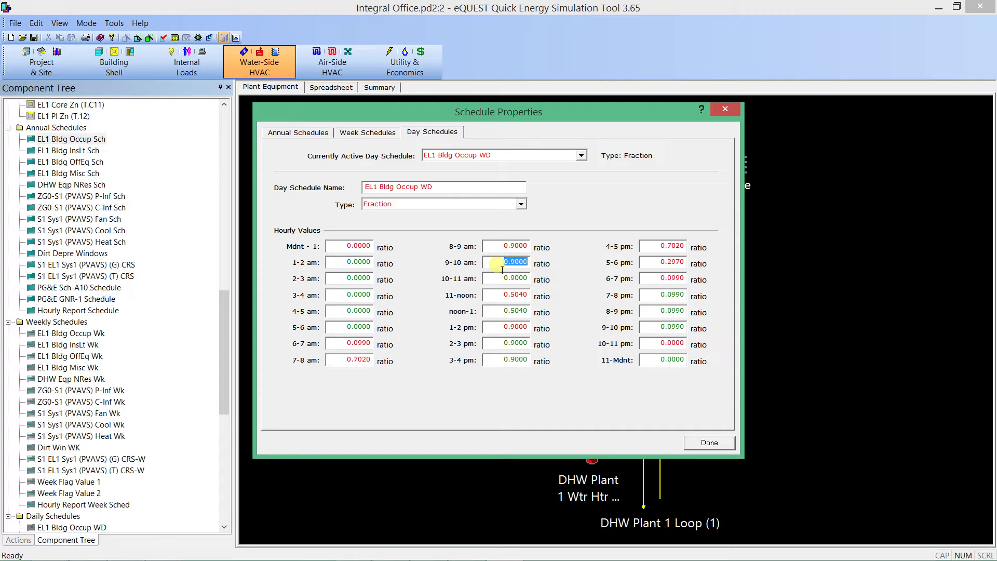
pyautogui.write('5')
pyautogui.press('Tab')
pyautogui.write('.85')
pyautogui.press('Tab')
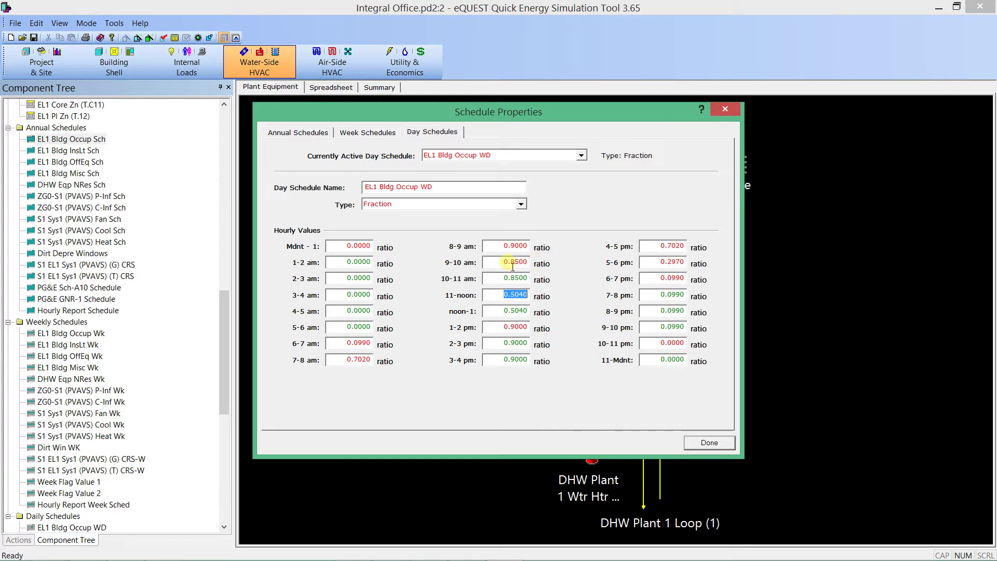
pyautogui.rightClick(503, 263)
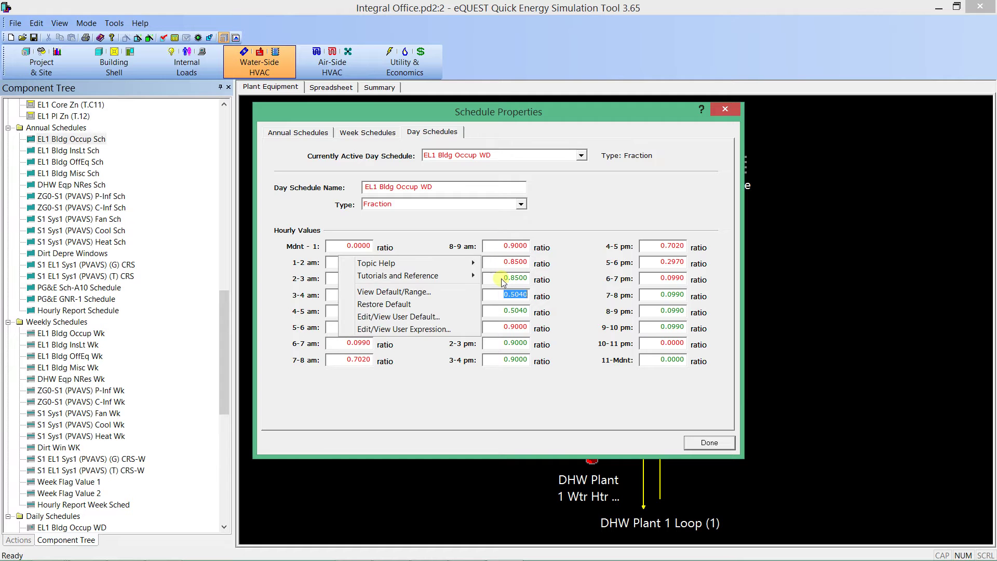
pyautogui.click(477, 306)
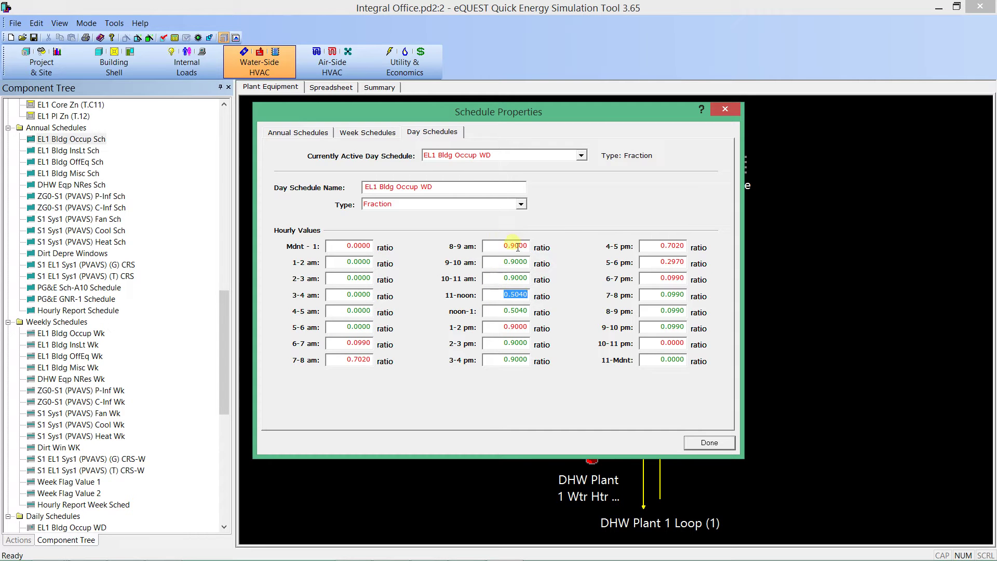
# Step: Review the hourly ratios of EL1 Bldg Occup WD and display the day schedule EL1 Bldg Occup WEH
pyautogui.click(506, 330)
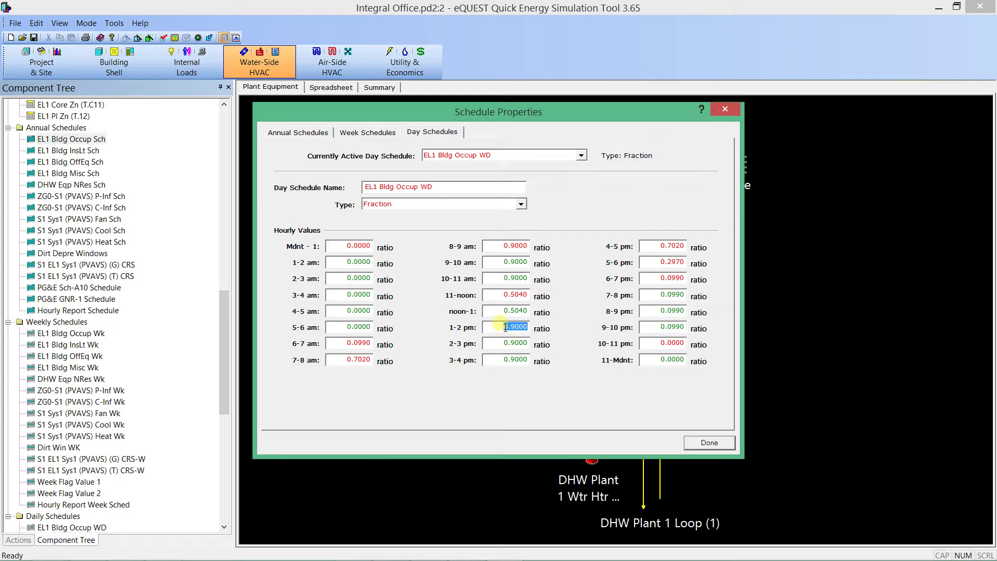
pyautogui.click(353, 326)
pyautogui.moveTo(347, 245); pyautogui.dragTo(353, 245)
pyautogui.click(356, 345)
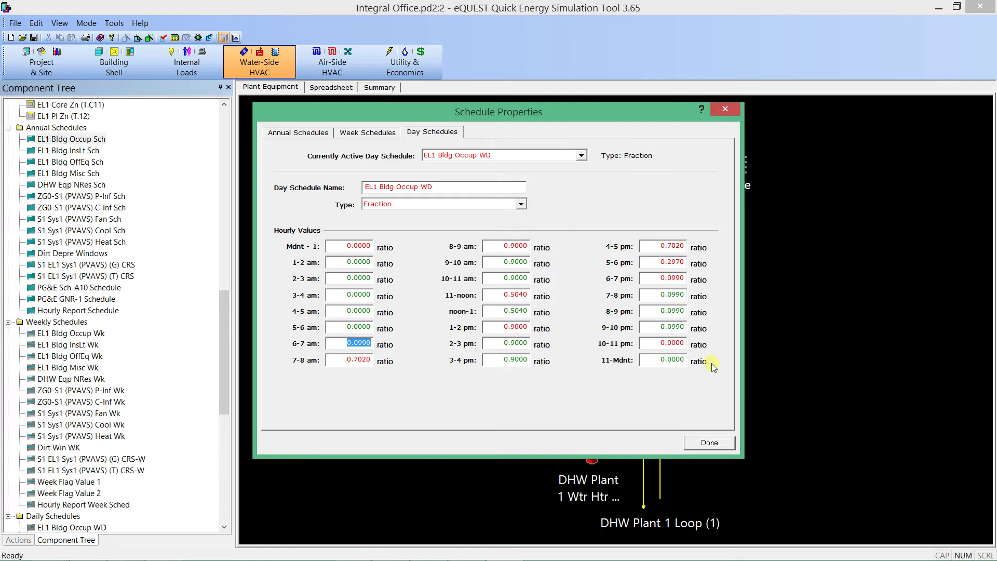
pyautogui.click(486, 162)
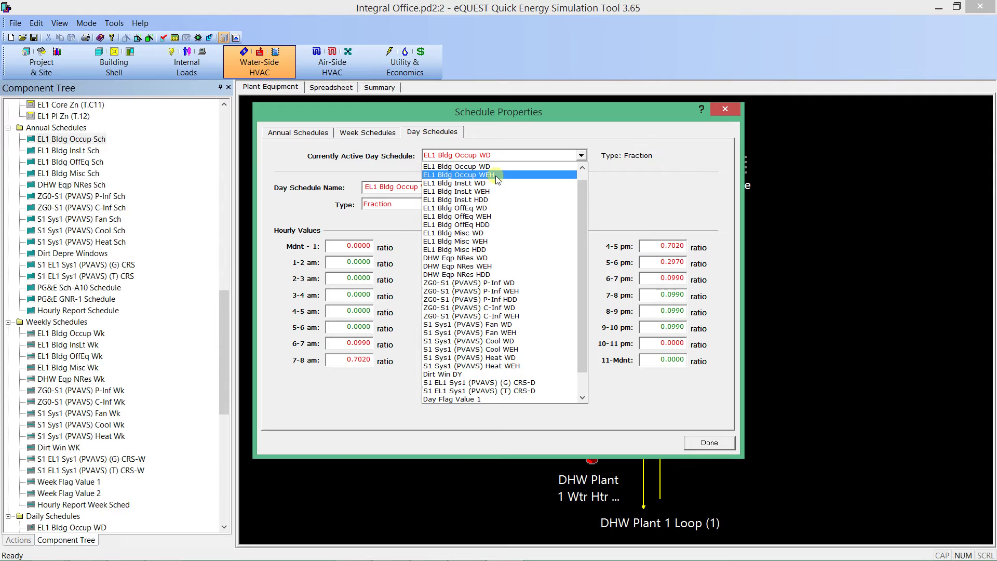
pyautogui.click(497, 177)
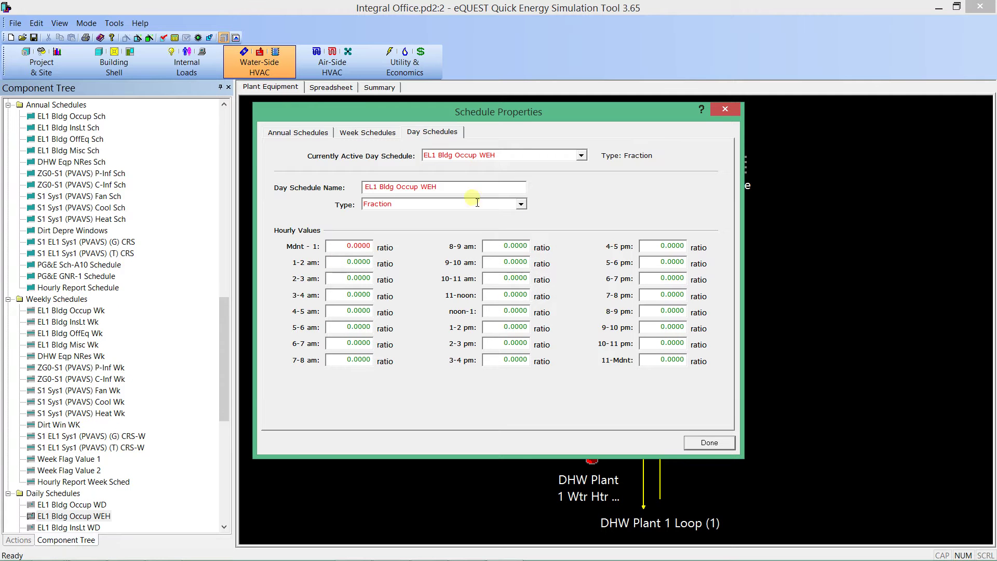
# Step: Compare the day assignments of EL1 Bldg Occup Wk with the hourly ratios of EL1 Bldg Occup WD and close the schedule properties
pyautogui.click(376, 132)
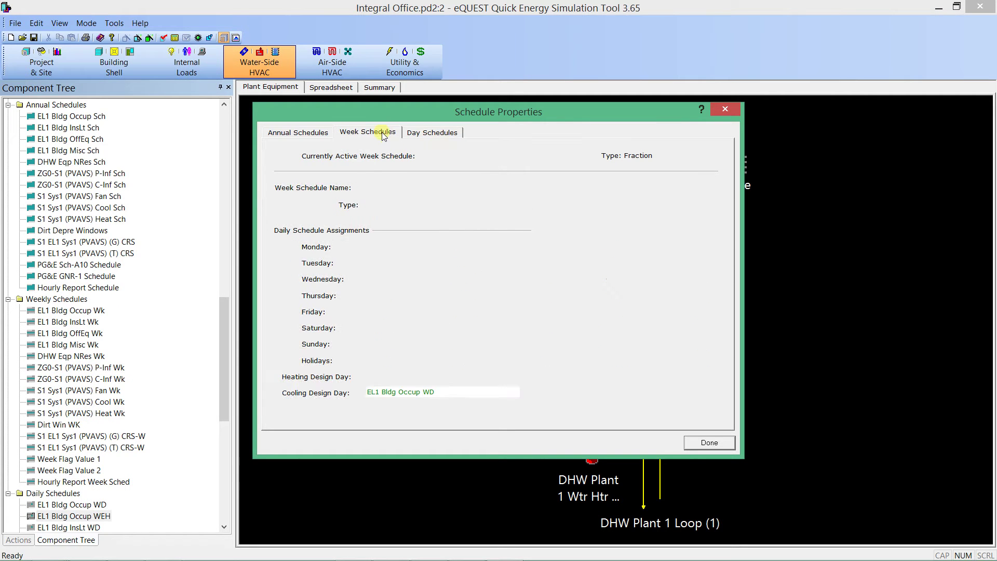
pyautogui.click(441, 136)
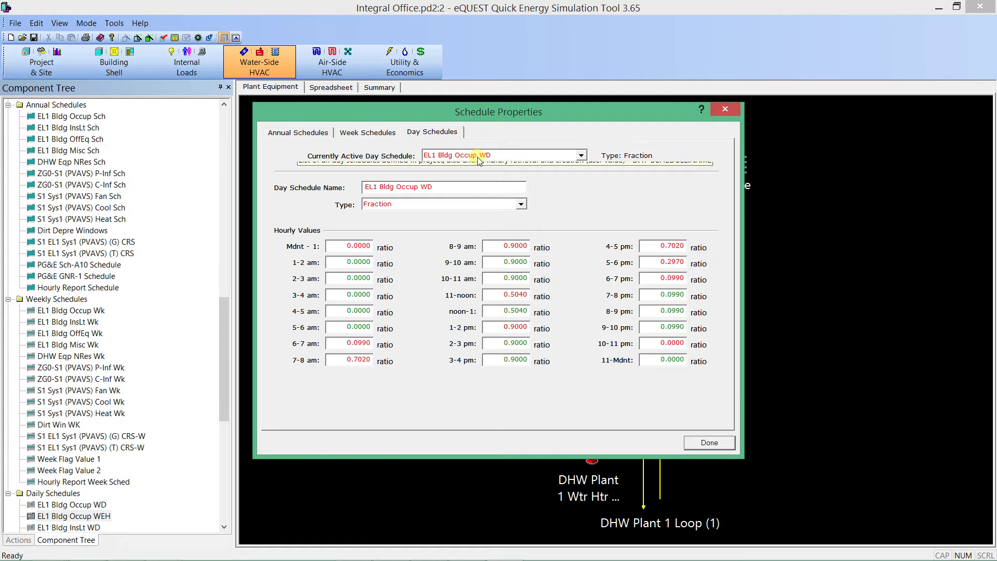
pyautogui.click(354, 133)
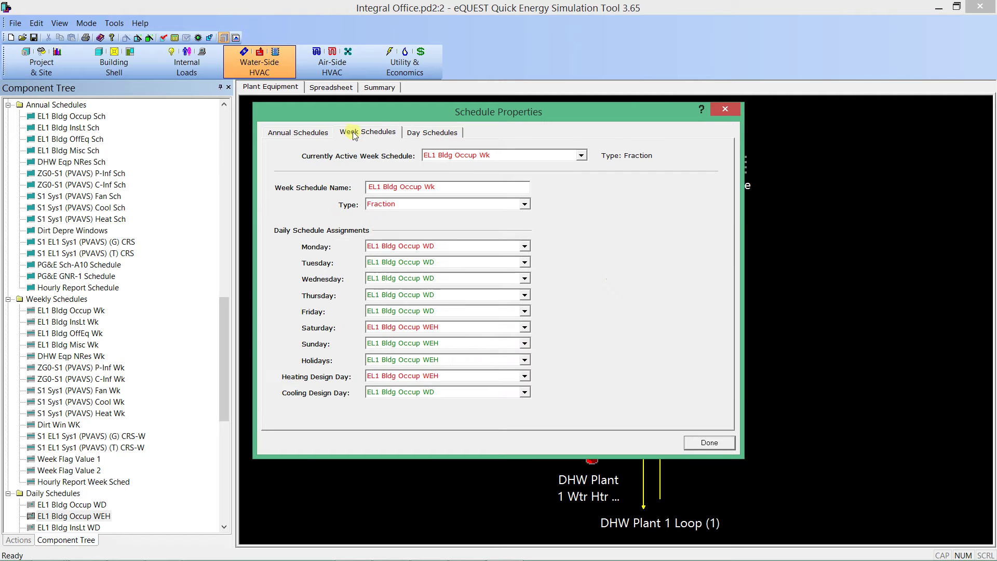
pyautogui.click(437, 133)
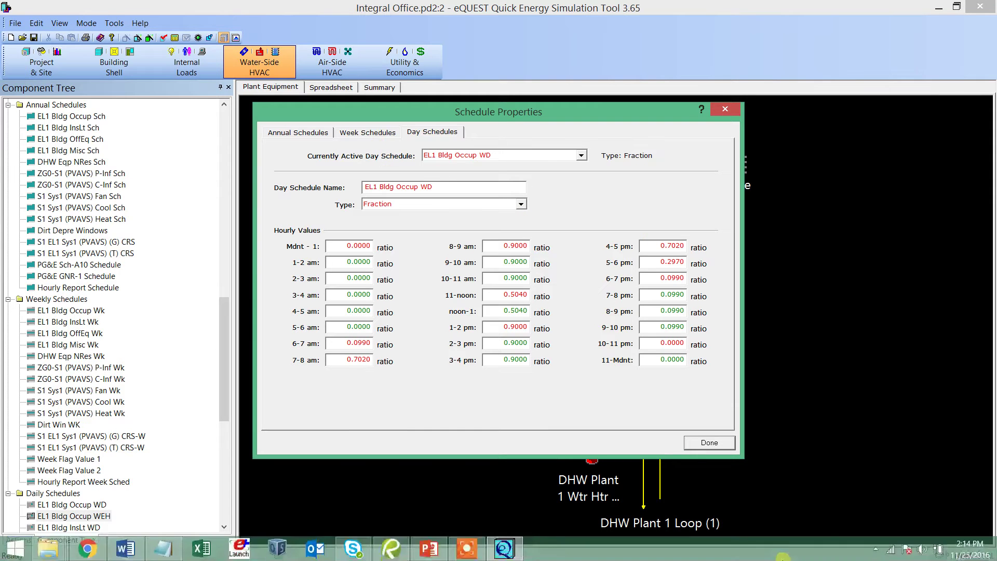
pyautogui.click(697, 445)
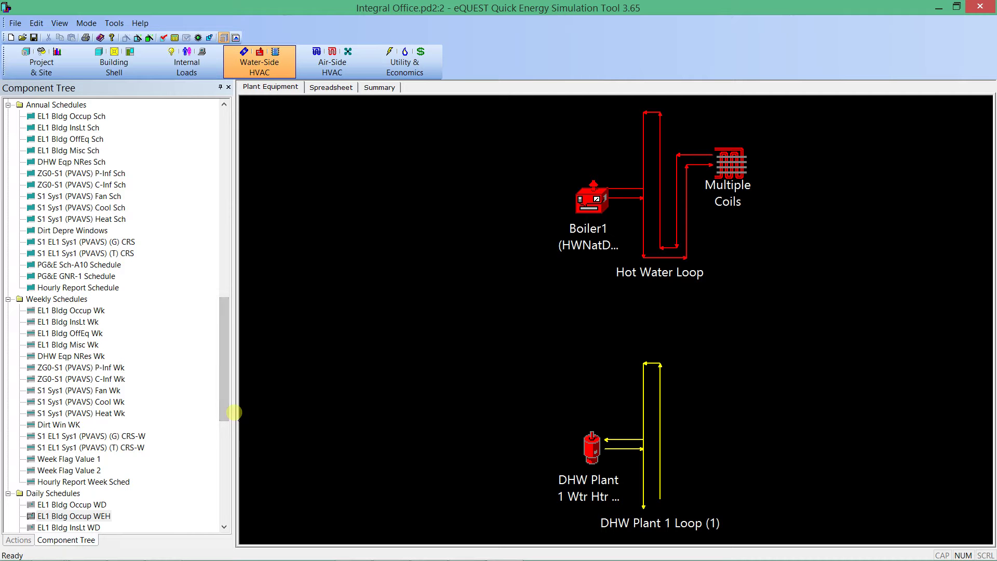
# Step: Open the properties of the EL1 Bldg Occup WD day schedule and start a new day schedule named School-Occ
pyautogui.click(66, 497)
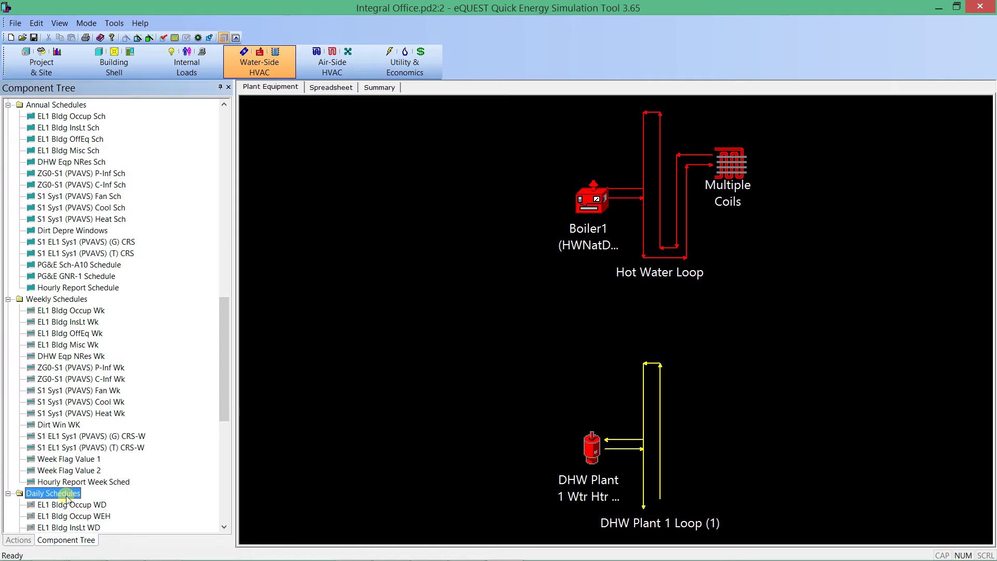
pyautogui.doubleClick(71, 505)
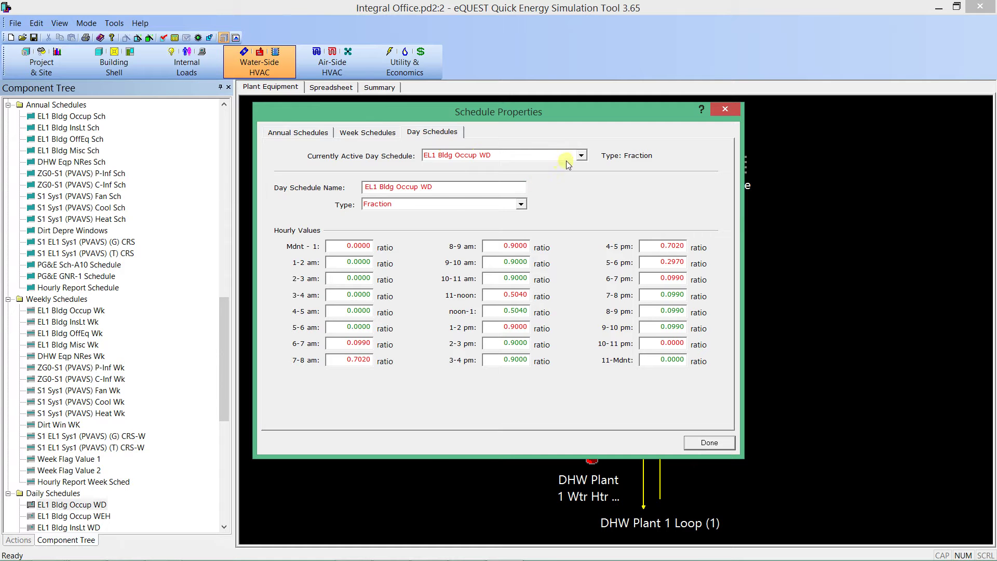
pyautogui.click(581, 155)
pyautogui.moveTo(585, 206); pyautogui.dragTo(587, 184)
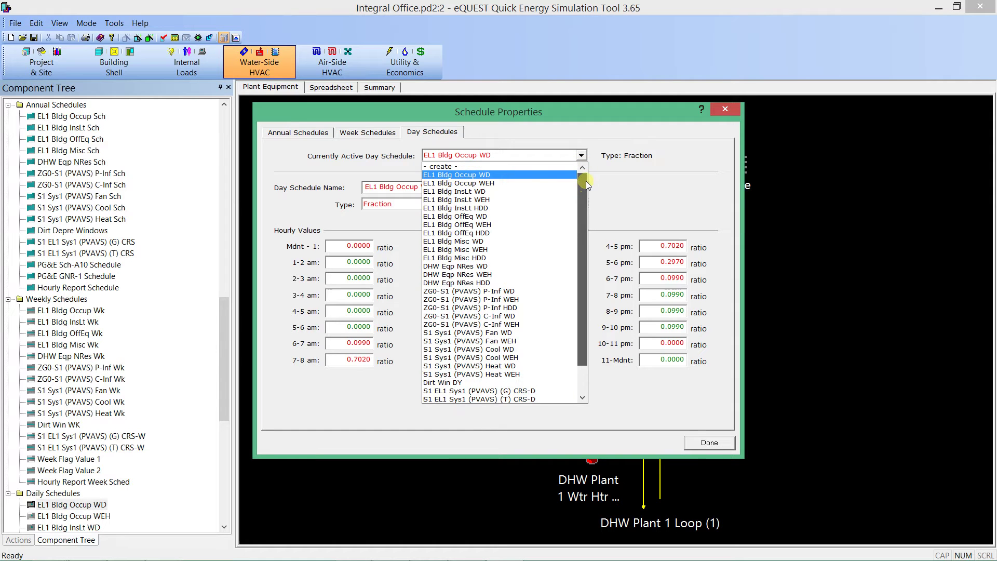
pyautogui.click(454, 166)
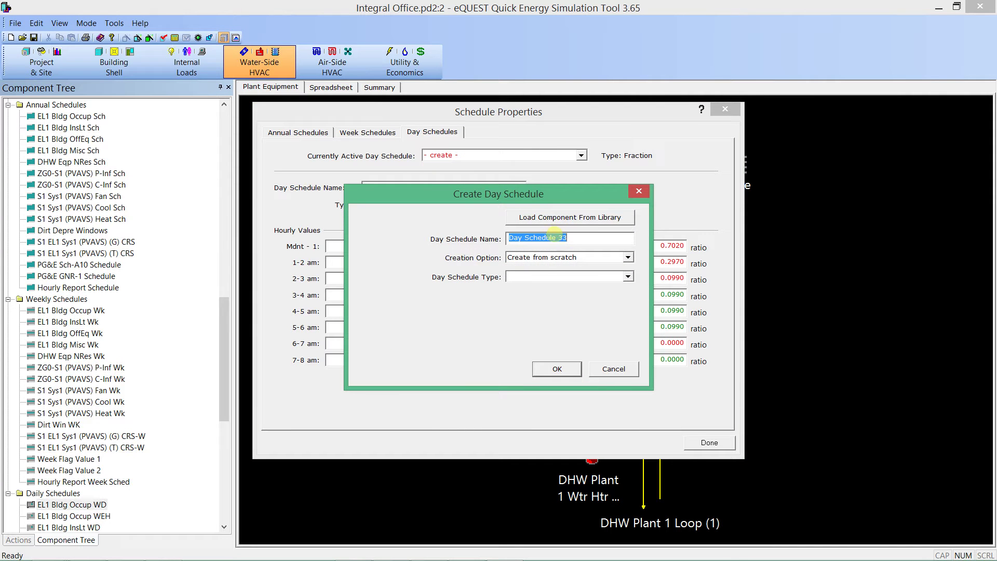
pyautogui.write('School-Occ')
# Step: Load the library entry SCHL-SECON OCC WD from the Occupancy Schd category and create it as the new day schedule
pyautogui.click(557, 217)
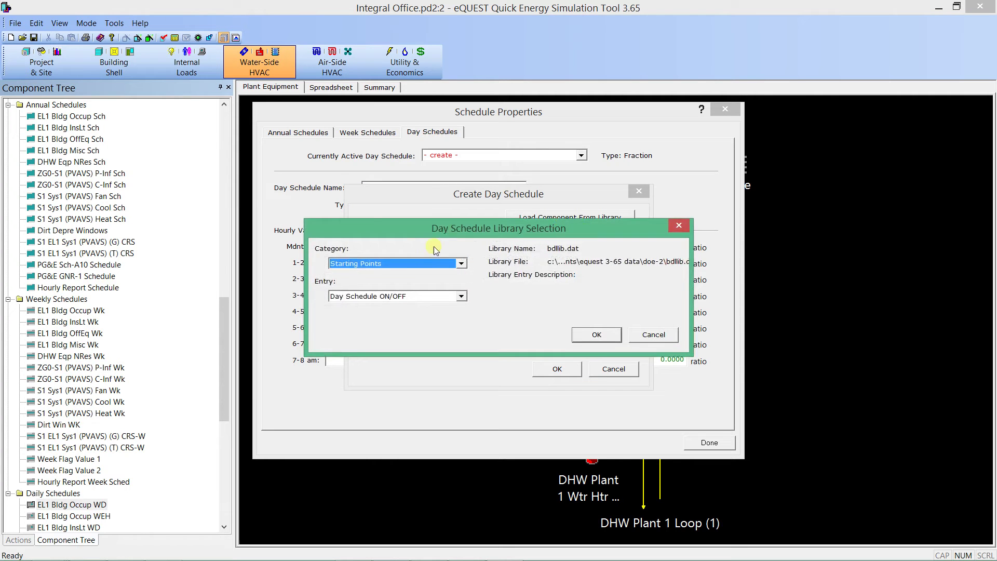
pyautogui.click(460, 263)
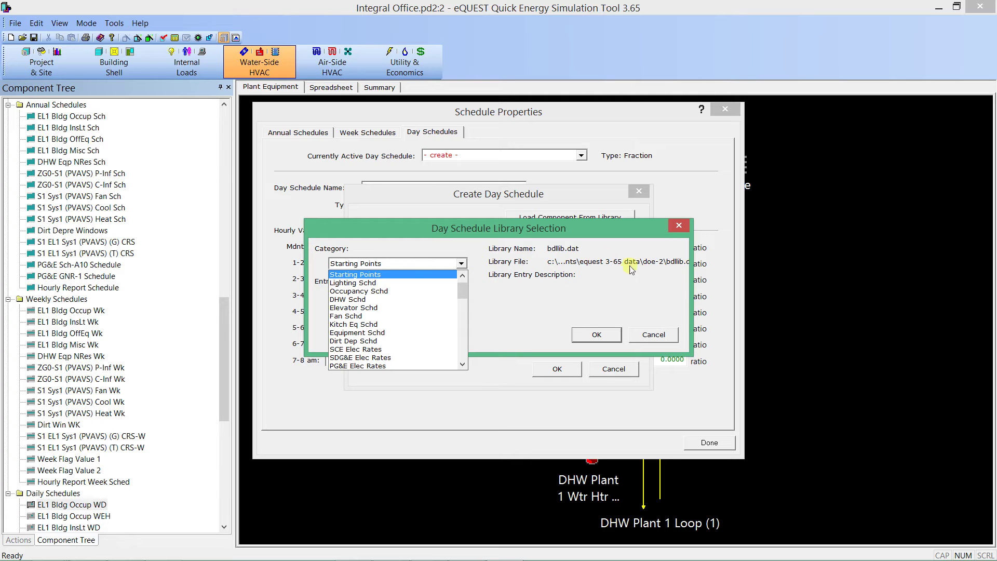
pyautogui.click(689, 270)
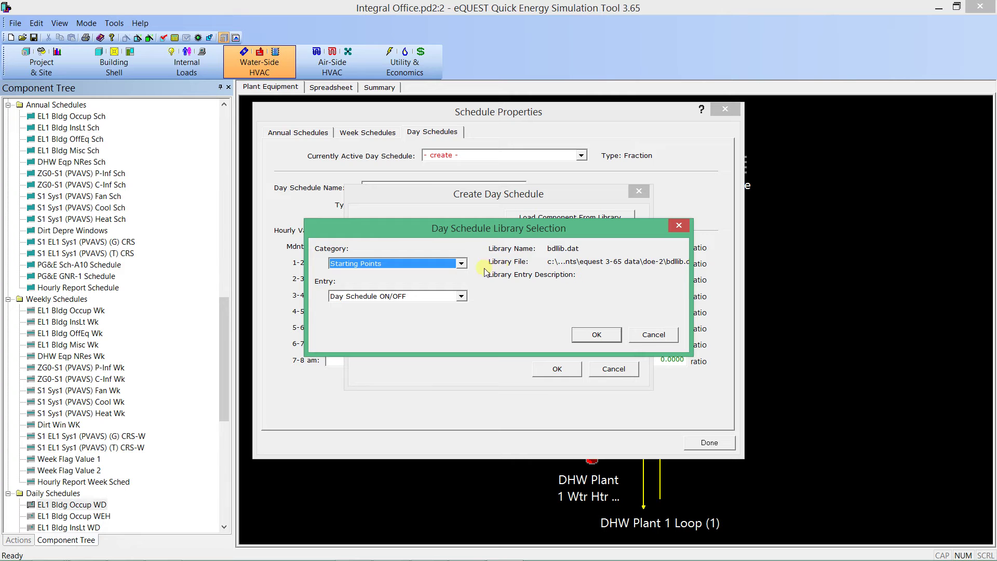
pyautogui.moveTo(516, 232); pyautogui.dragTo(537, 210)
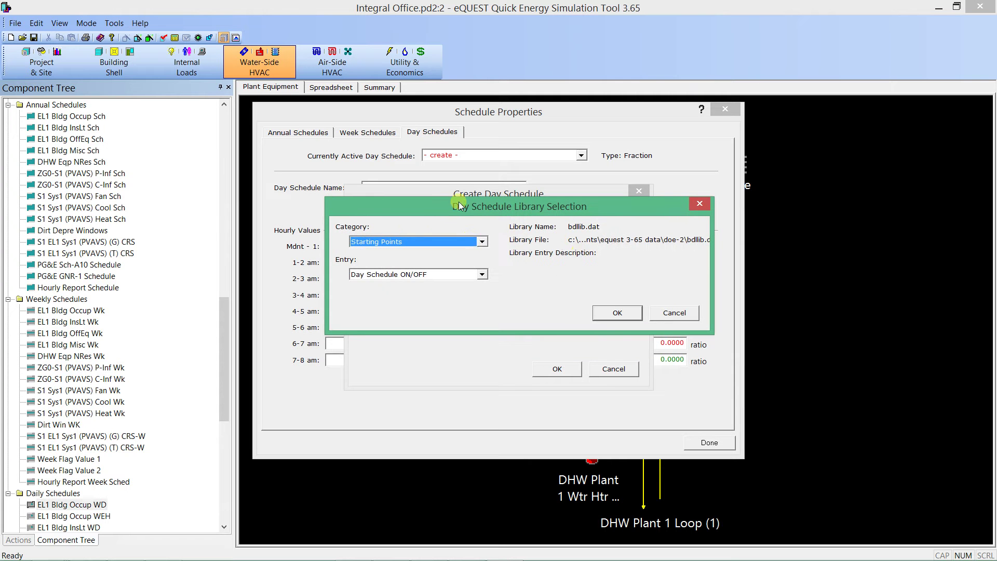
pyautogui.click(481, 242)
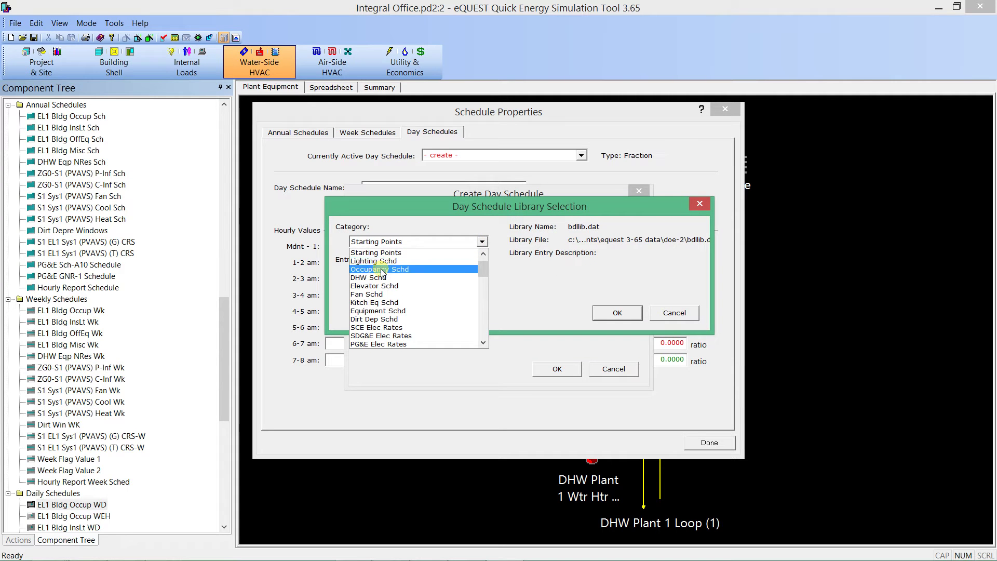
pyautogui.click(382, 269)
pyautogui.click(482, 273)
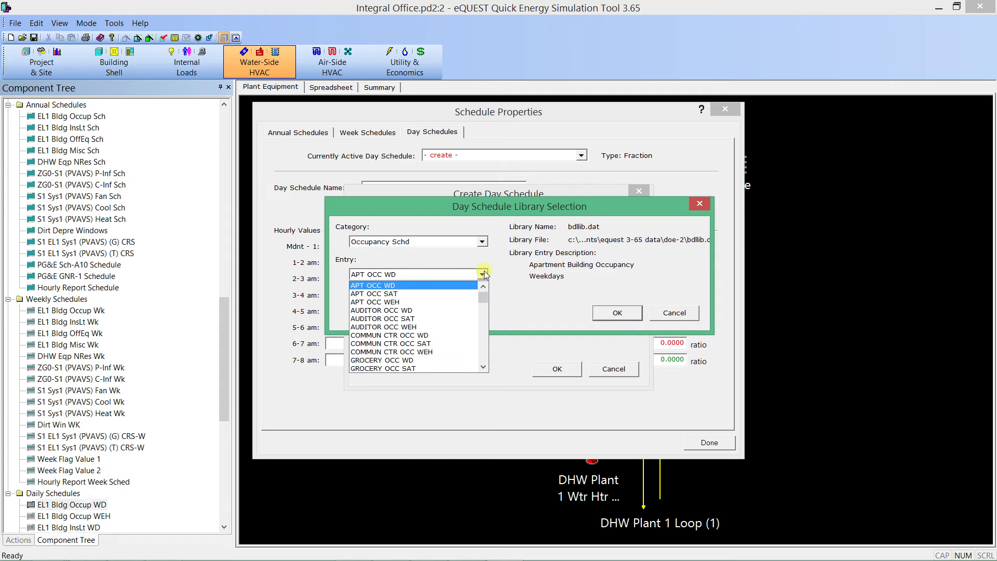
pyautogui.moveTo(486, 299); pyautogui.dragTo(481, 333)
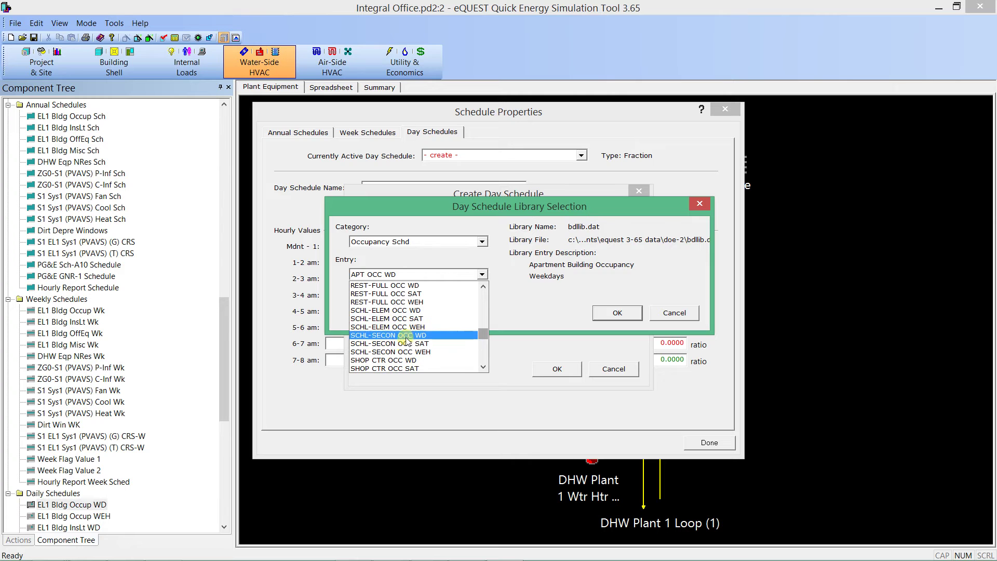
pyautogui.click(369, 336)
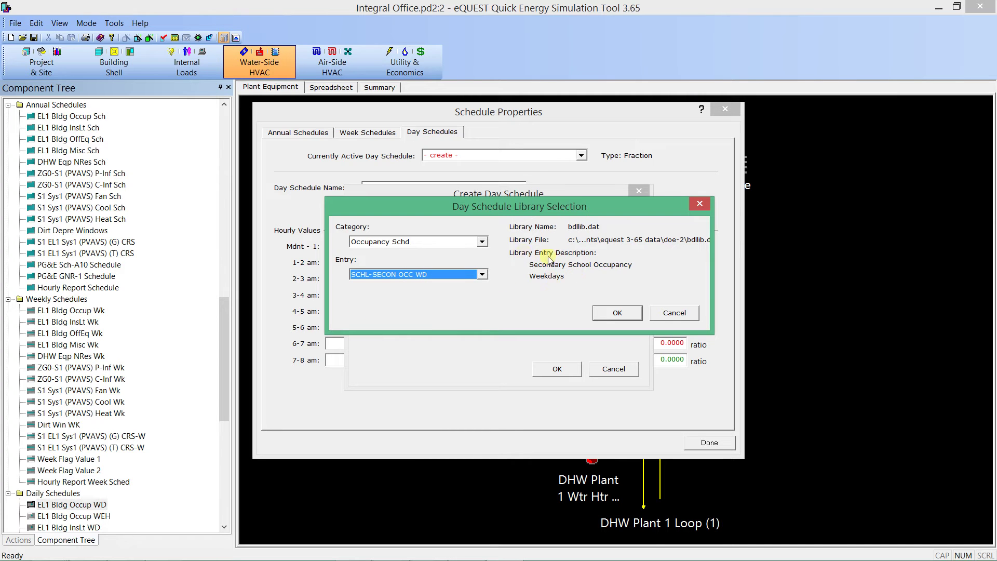
pyautogui.click(615, 316)
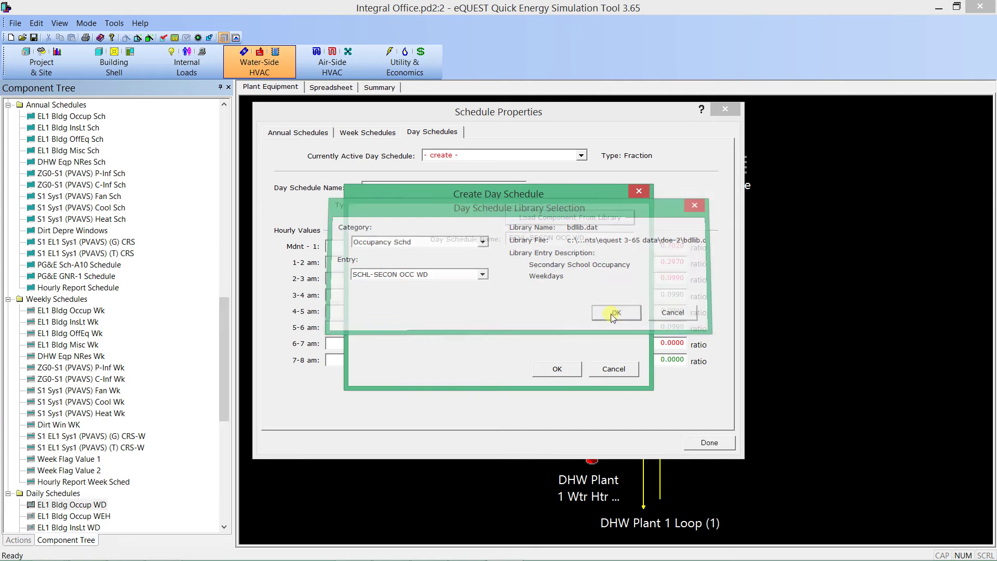
pyautogui.click(555, 370)
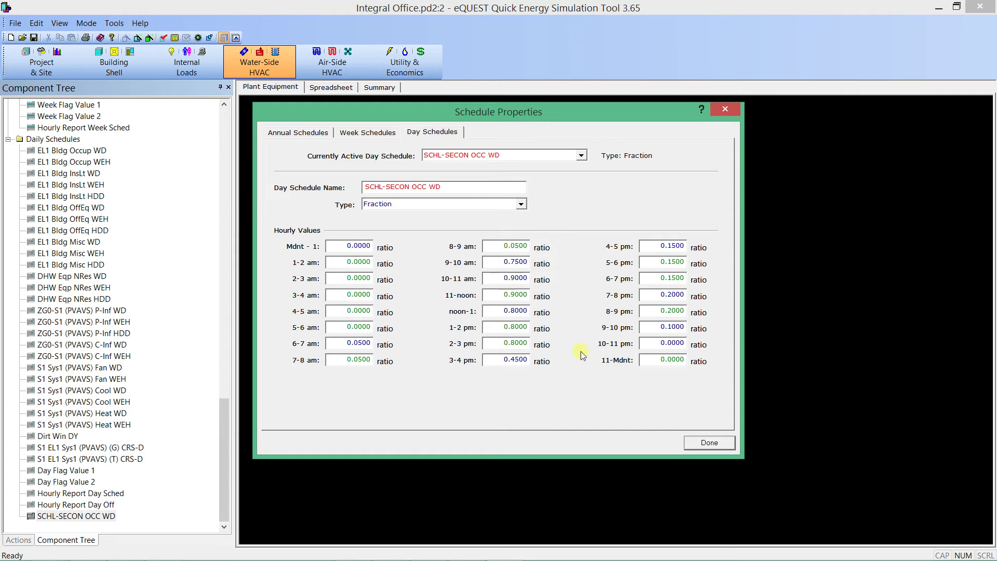
# Step: Edit the 9-10 am ratio of SCHL-SECON OCC WD and accept making this library day schedule part of the project
pyautogui.click(511, 279)
pyautogui.write('0.9')
pyautogui.press('Return')
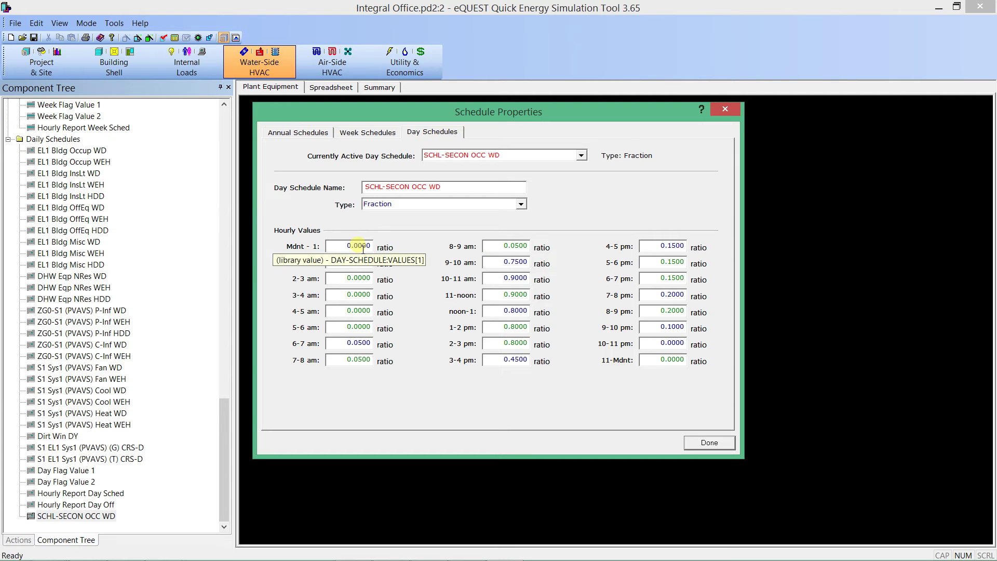
pyautogui.doubleClick(500, 266)
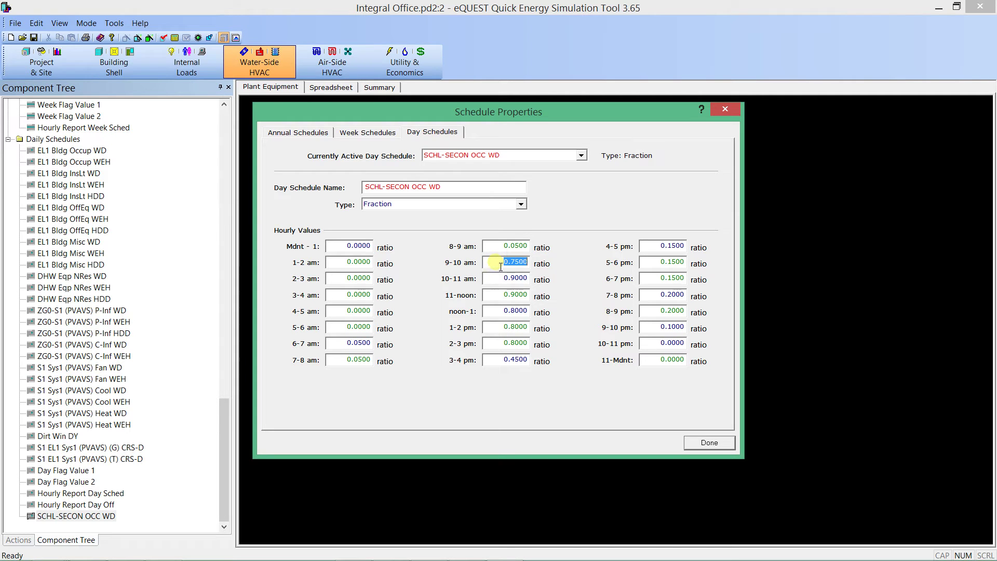
pyautogui.write('.')
pyautogui.press('Tab')
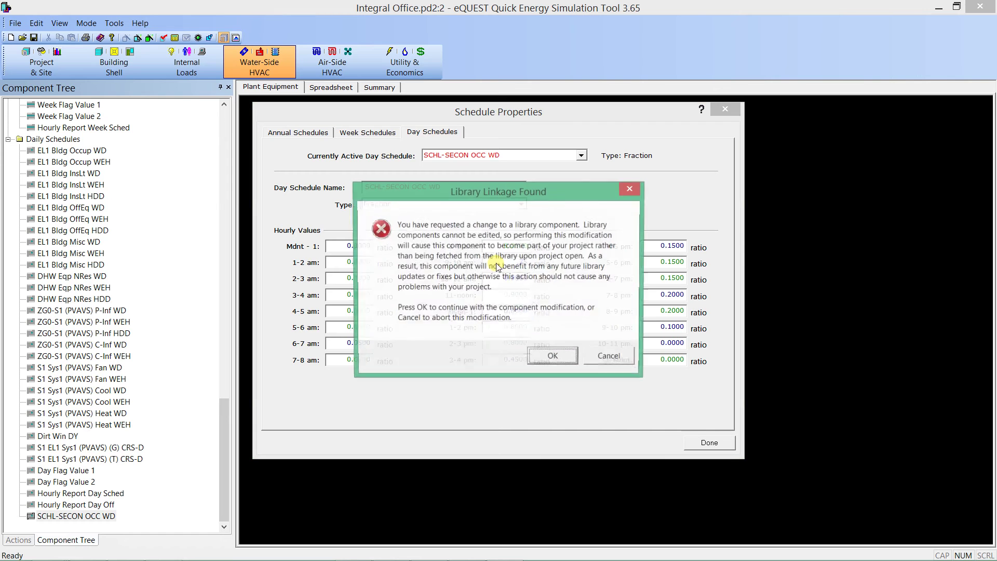
pyautogui.click(545, 358)
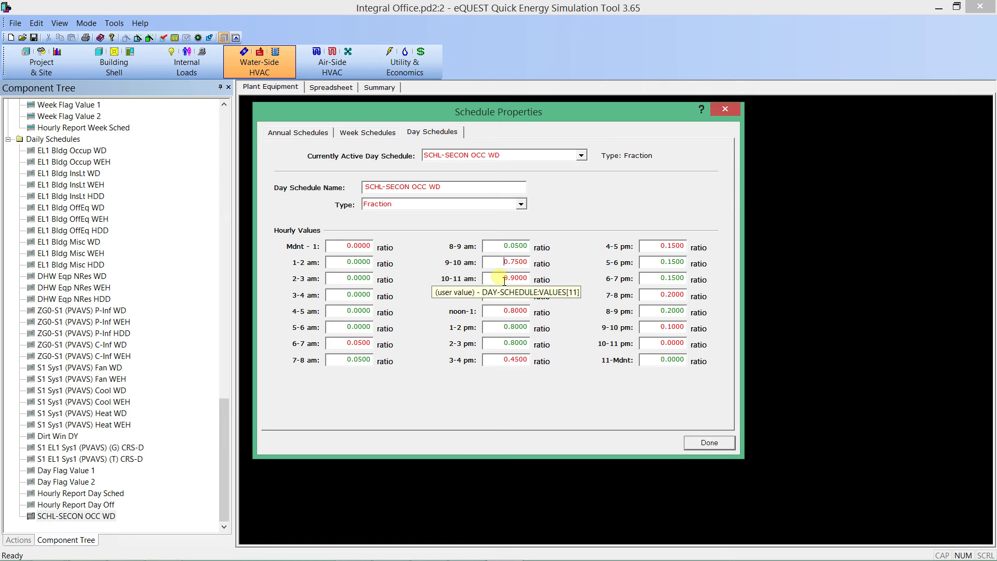
# Step: Bring up the create option among the available day schedules for adding another day schedule
pyautogui.click(580, 155)
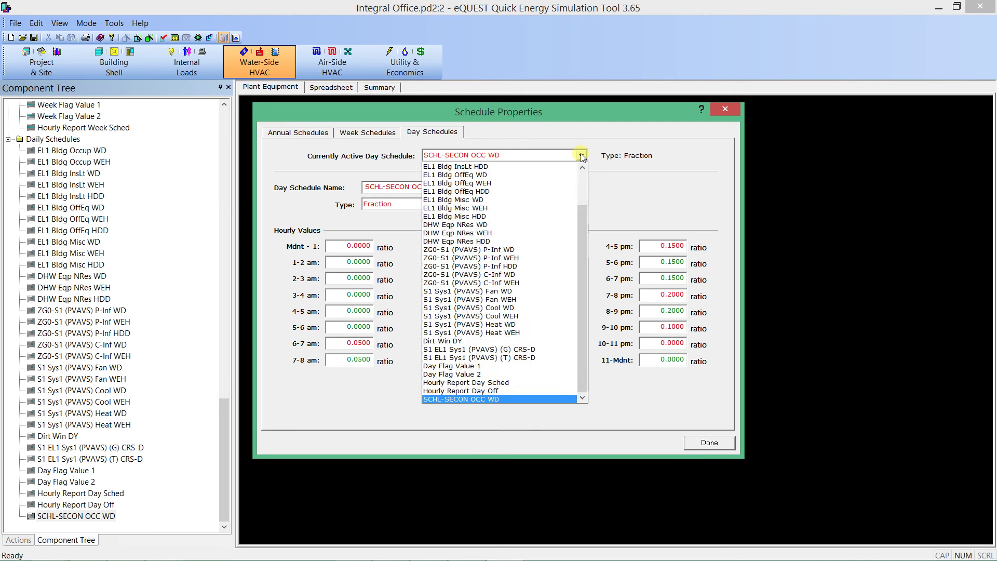
pyautogui.click(582, 186)
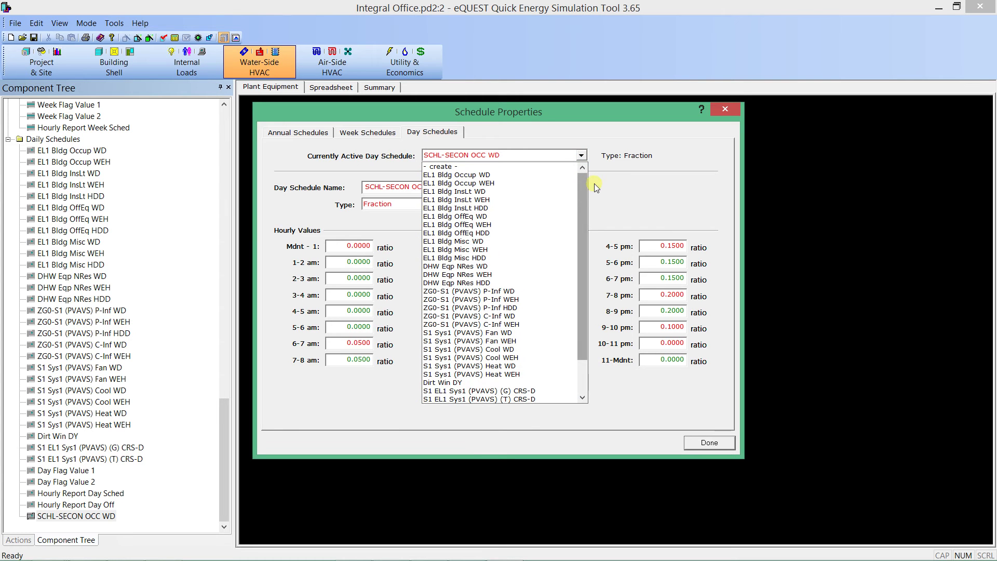
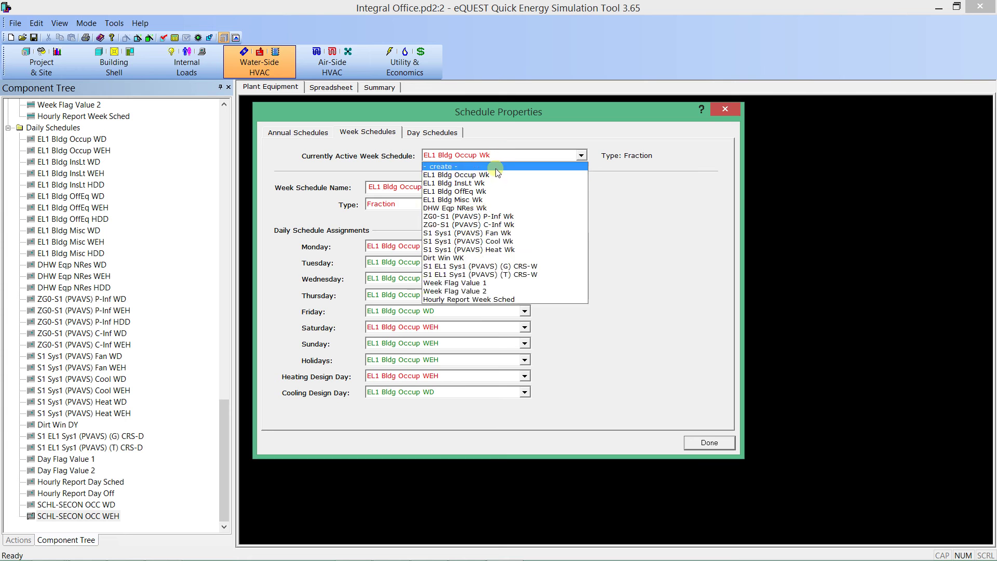
# Step: Create a week schedule by loading SCHL-SECON OCC WK from the library's Occupancy Schd category
pyautogui.click(545, 218)
pyautogui.click(431, 263)
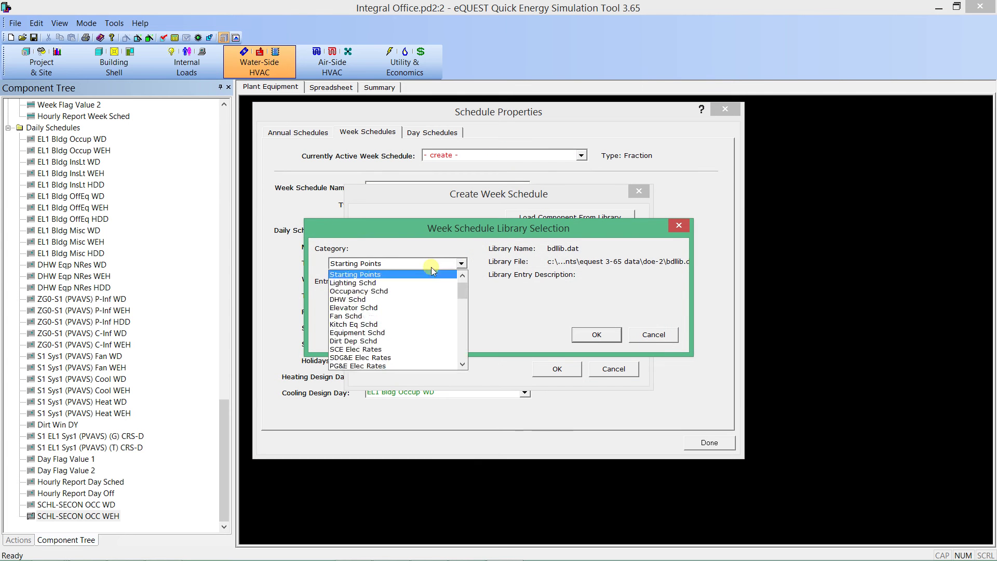
pyautogui.click(423, 284)
pyautogui.click(411, 293)
pyautogui.scroll(-5, 395, 338)
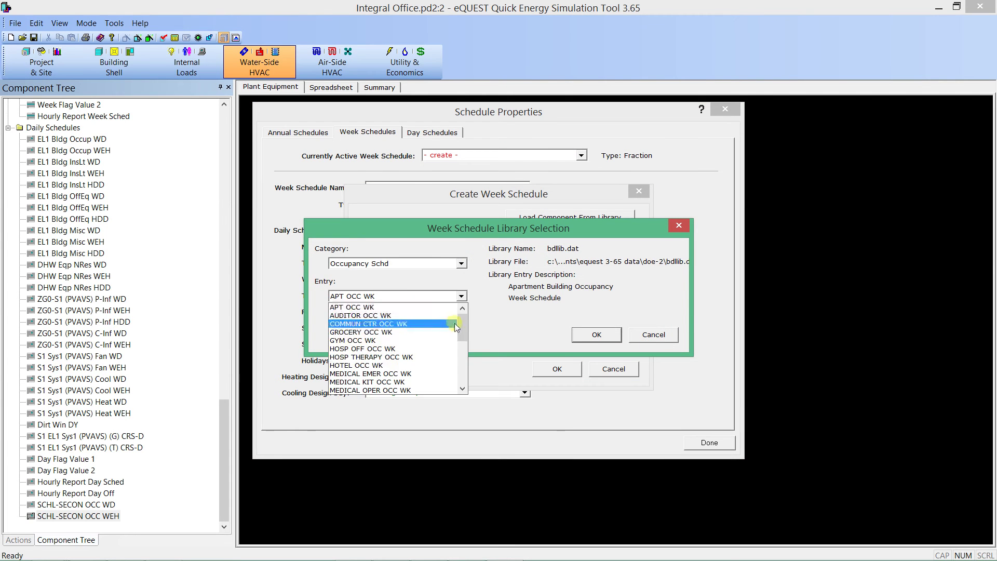
pyautogui.moveTo(459, 360); pyautogui.dragTo(459, 384)
pyautogui.scroll(1, 459, 384)
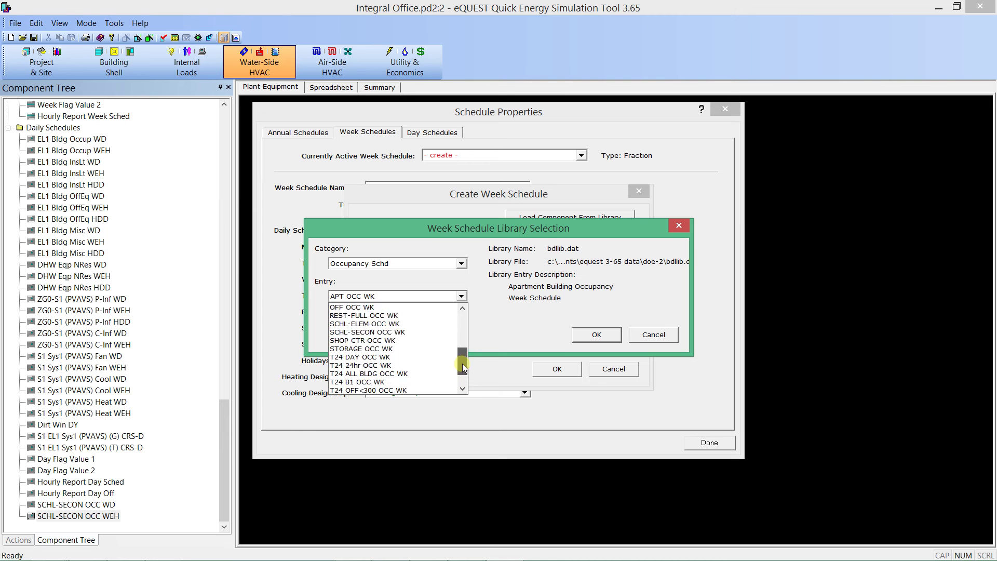
pyautogui.click(405, 338)
pyautogui.click(592, 335)
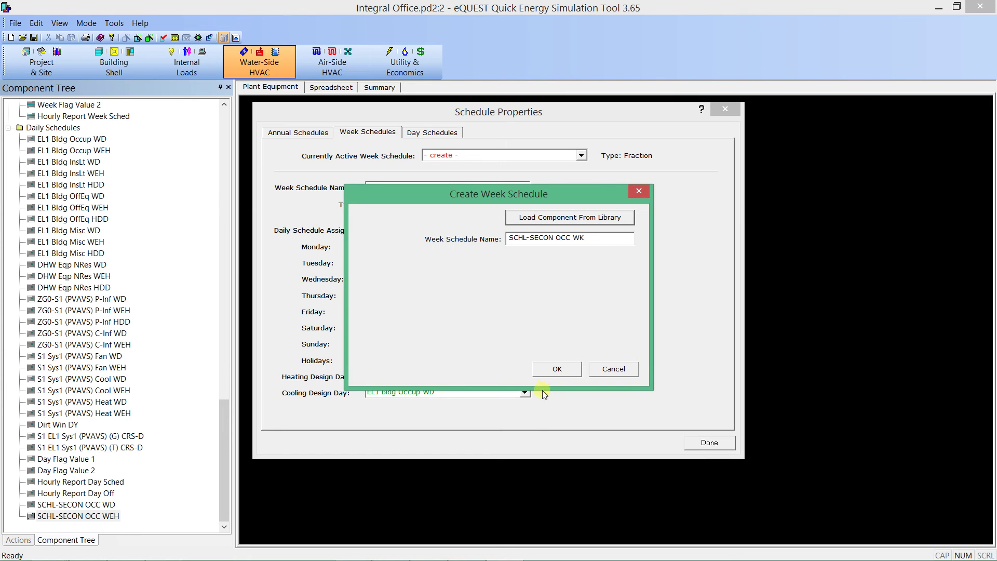
pyautogui.click(556, 370)
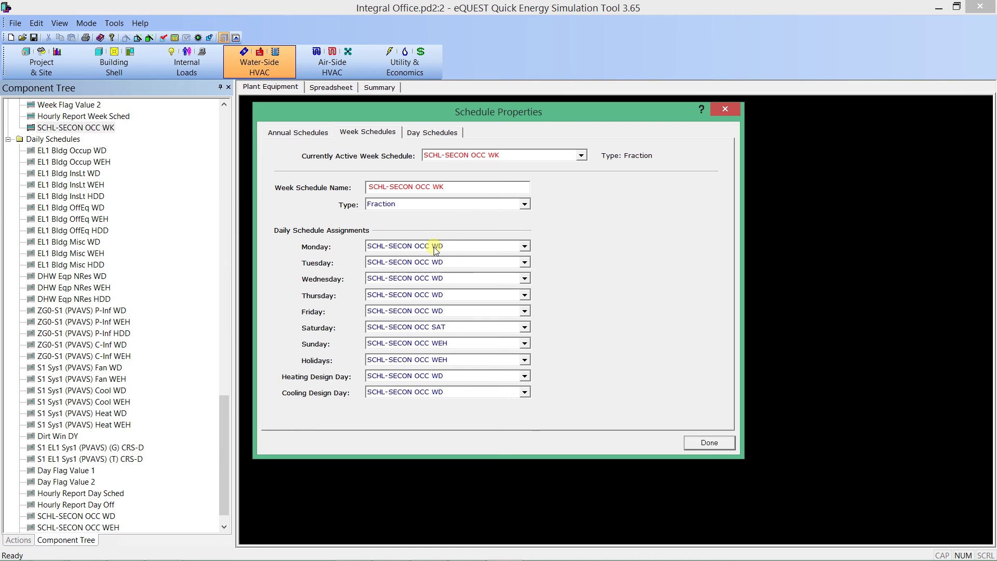
# Step: Reselect SCHL-SECON OCC WD as Monday's schedule in SCHL-SECON OCC WK and accept making the library week schedule part of the project
pyautogui.click(496, 246)
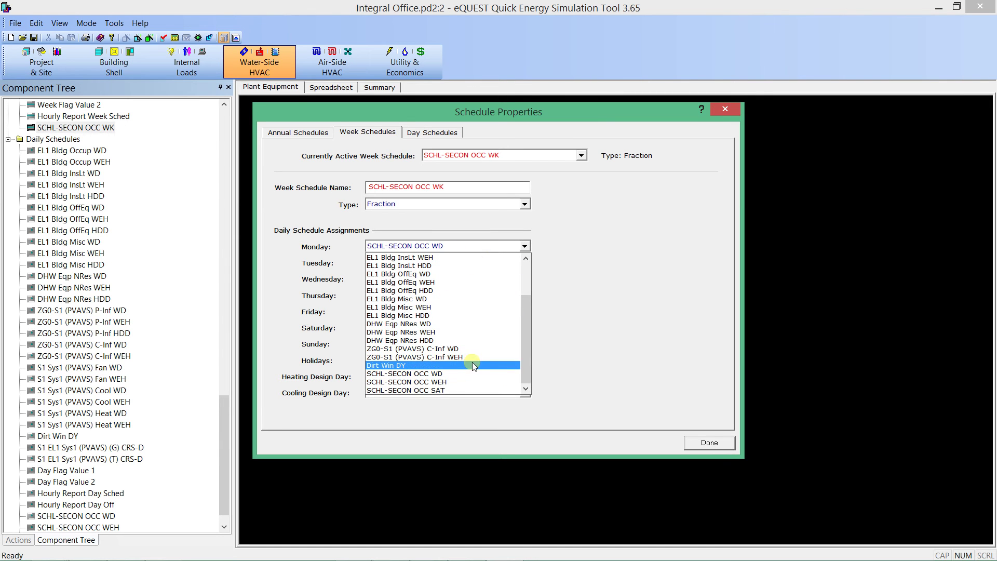
pyautogui.scroll(2, 466, 336)
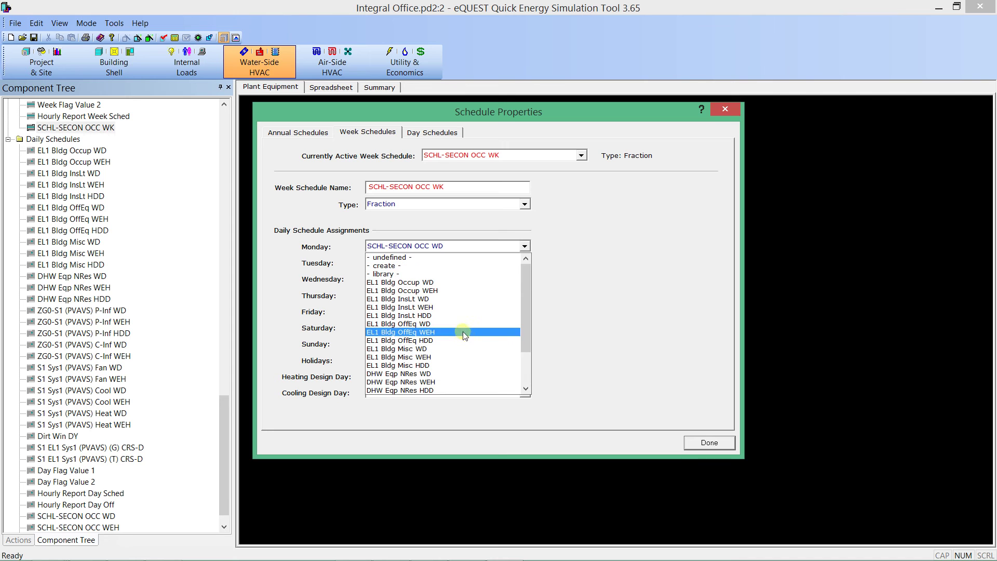
pyautogui.scroll(-2, 454, 347)
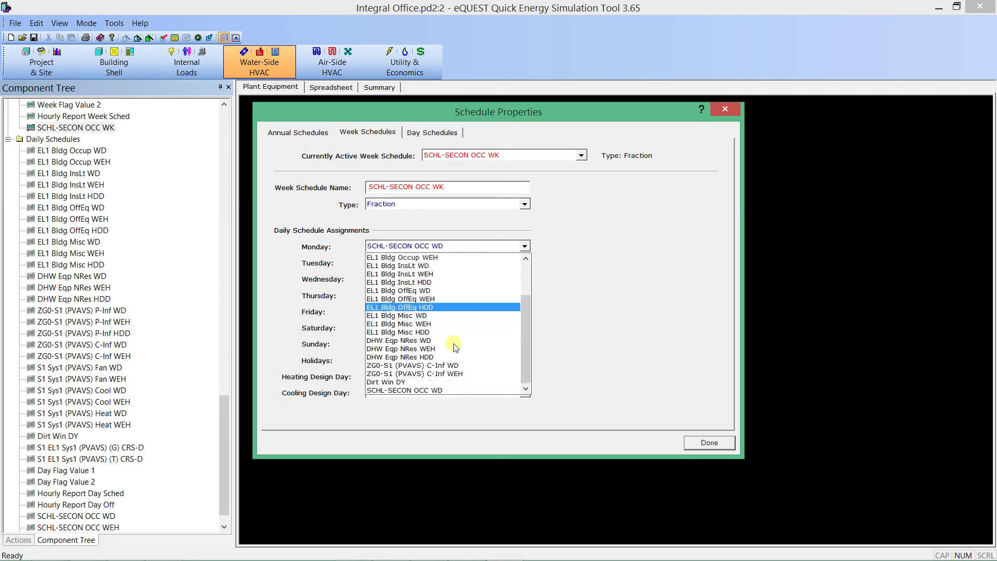
pyautogui.click(423, 382)
pyautogui.click(549, 355)
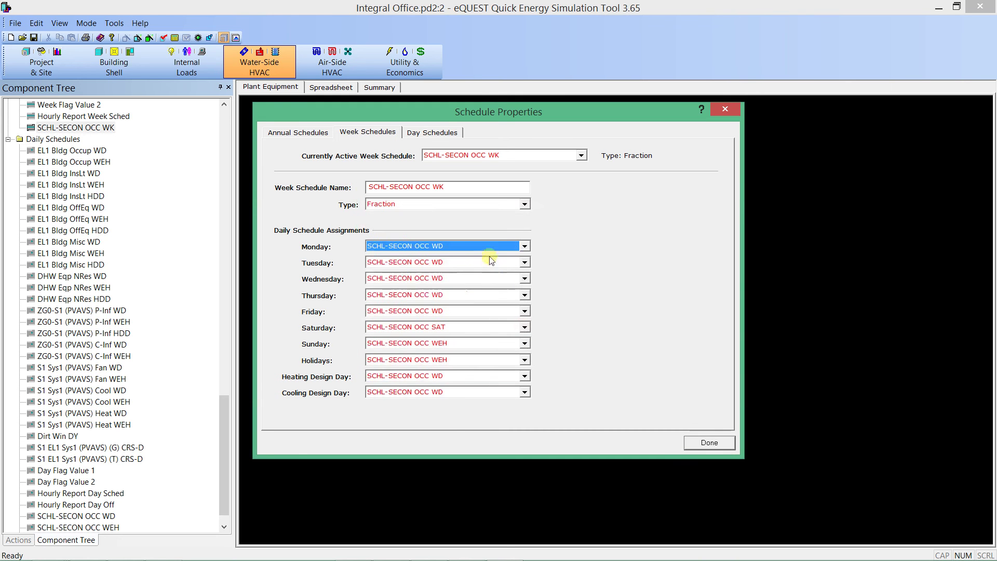
# Step: Bring up the SCHL-SECON OCC WEH day schedule and look back at the SCHL-SECON OCC WK week assignments
pyautogui.click(427, 133)
pyautogui.click(447, 155)
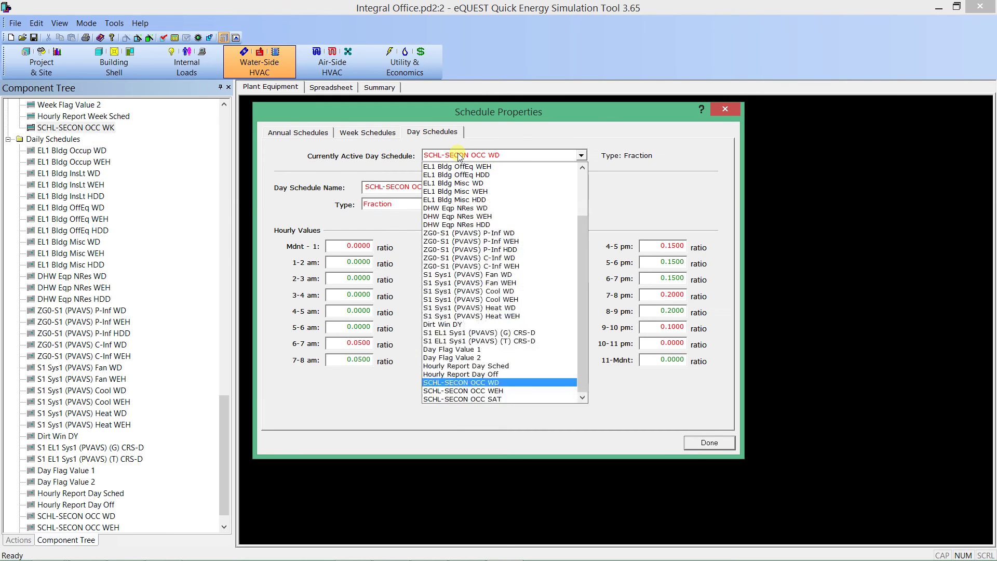
pyautogui.click(497, 391)
pyautogui.click(370, 136)
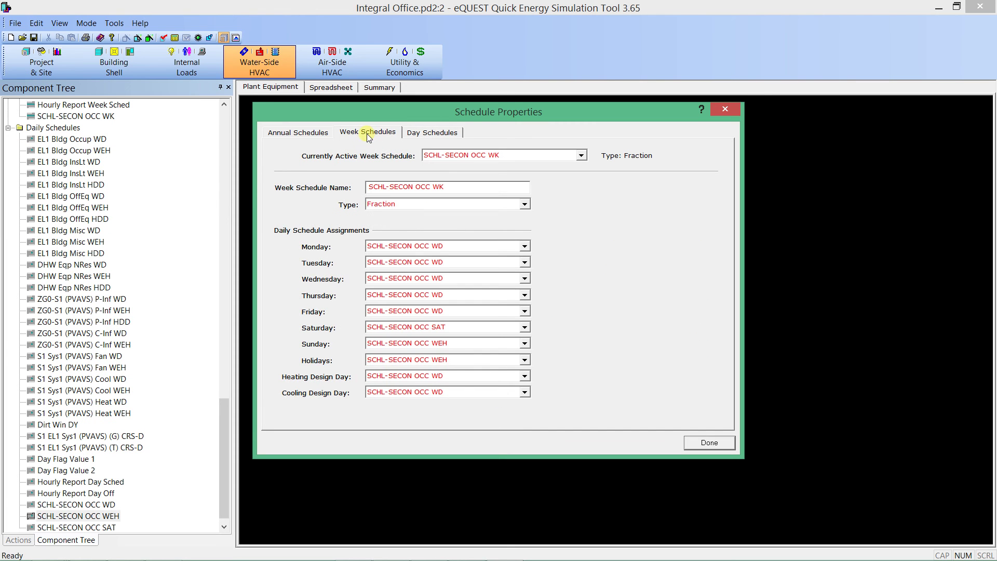
# Step: Create an annual schedule from scratch named annual-school-oc with the type Fraction
pyautogui.click(326, 135)
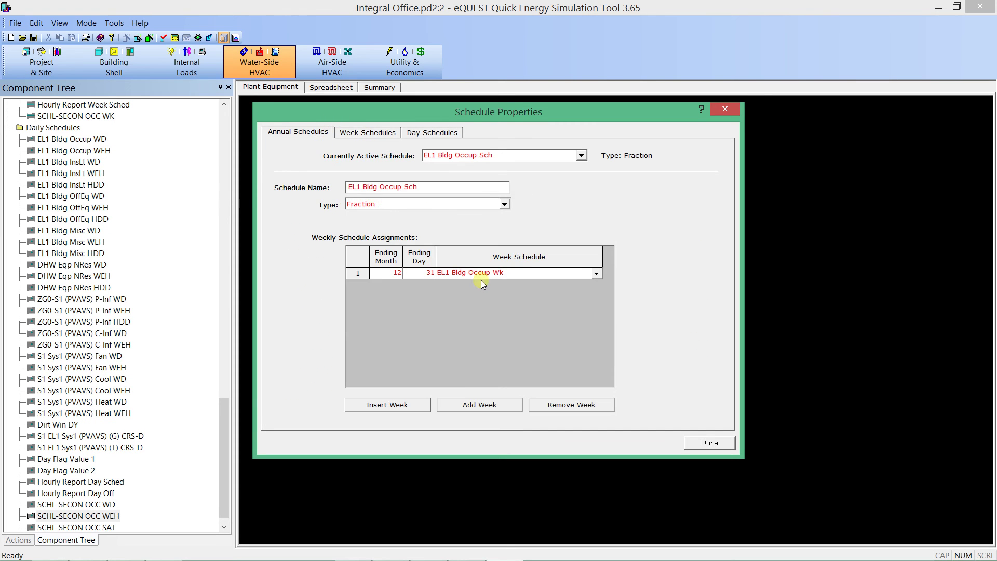
pyautogui.click(465, 155)
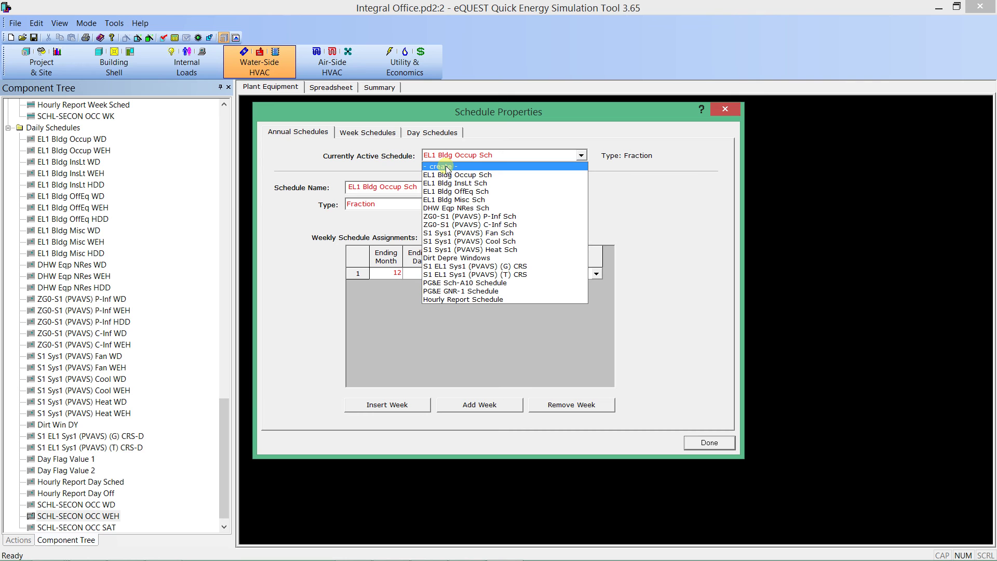
pyautogui.click(444, 167)
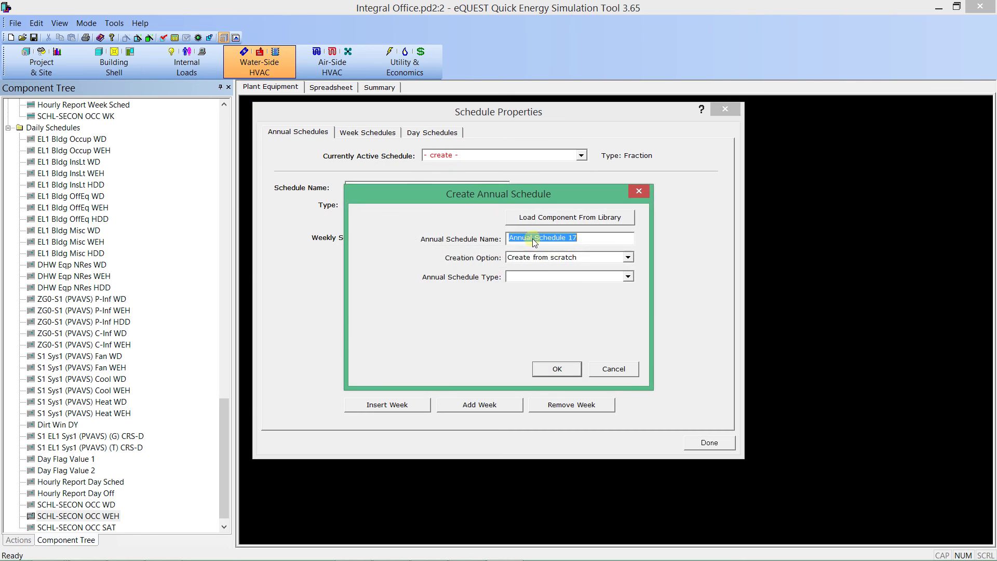
pyautogui.click(550, 277)
pyautogui.click(543, 289)
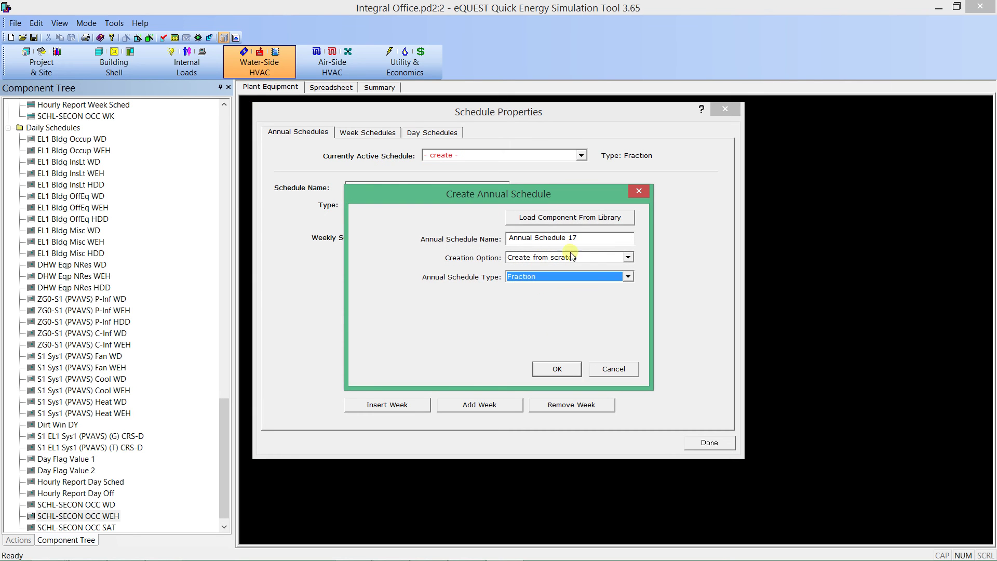
pyautogui.hotkey('shift', 'Tab')
pyautogui.hotkey('shift', 'Tab')
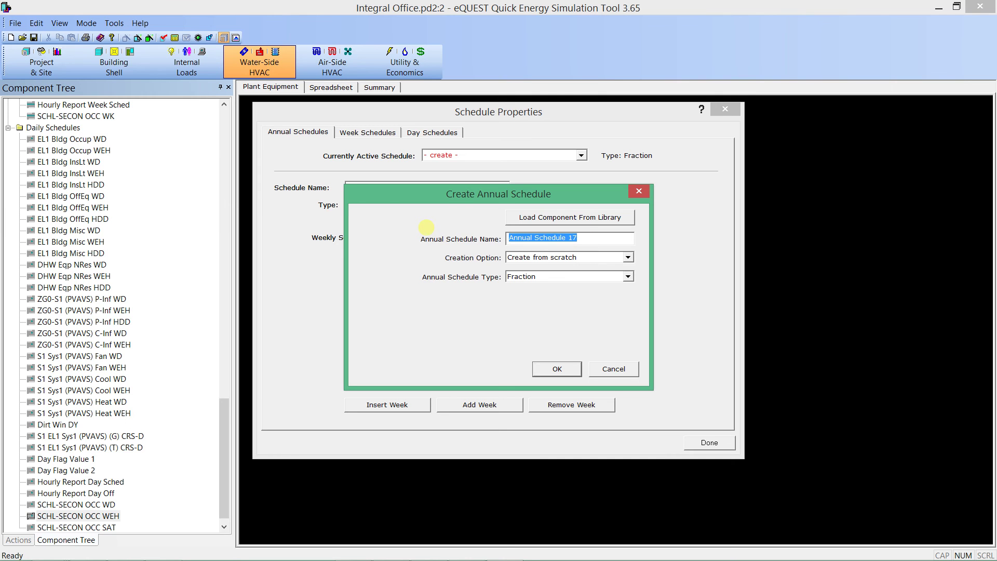
pyautogui.write('annual-school-oc')
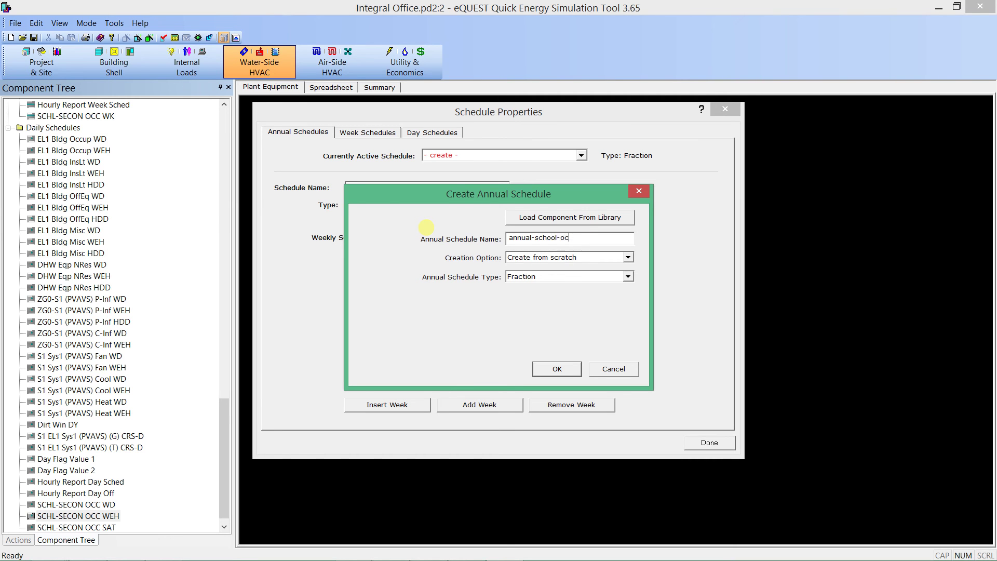
pyautogui.press('Return')
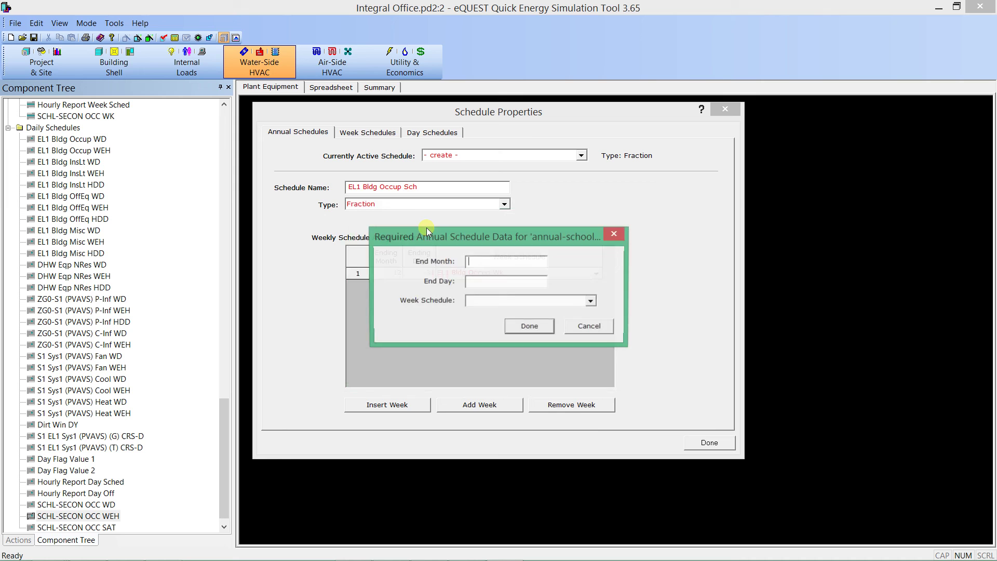
# Step: Set the required data of annual-school-oc to end month 12, end day 31 and week schedule SCHL-SECON OCC WK
pyautogui.click(486, 281)
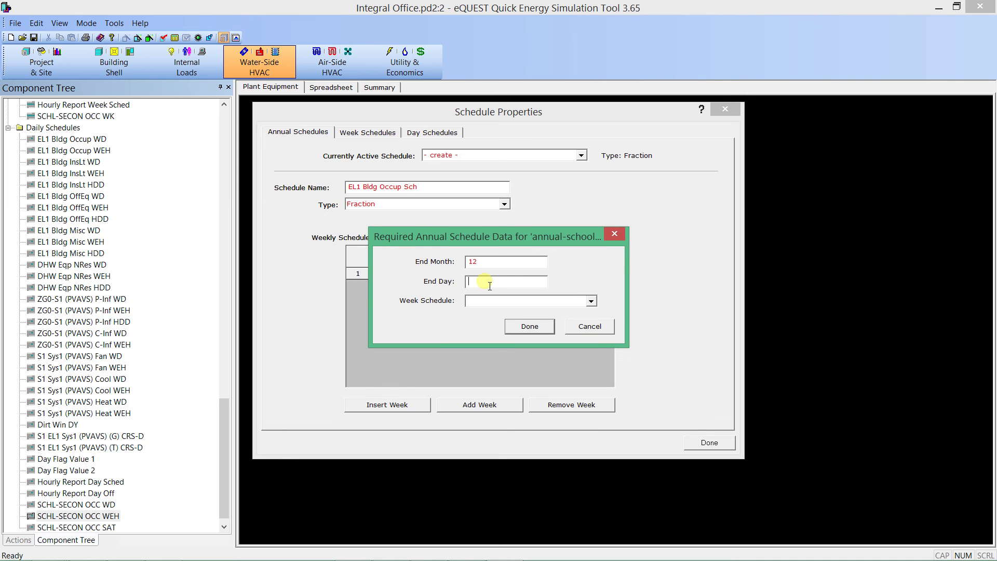
pyautogui.click(493, 300)
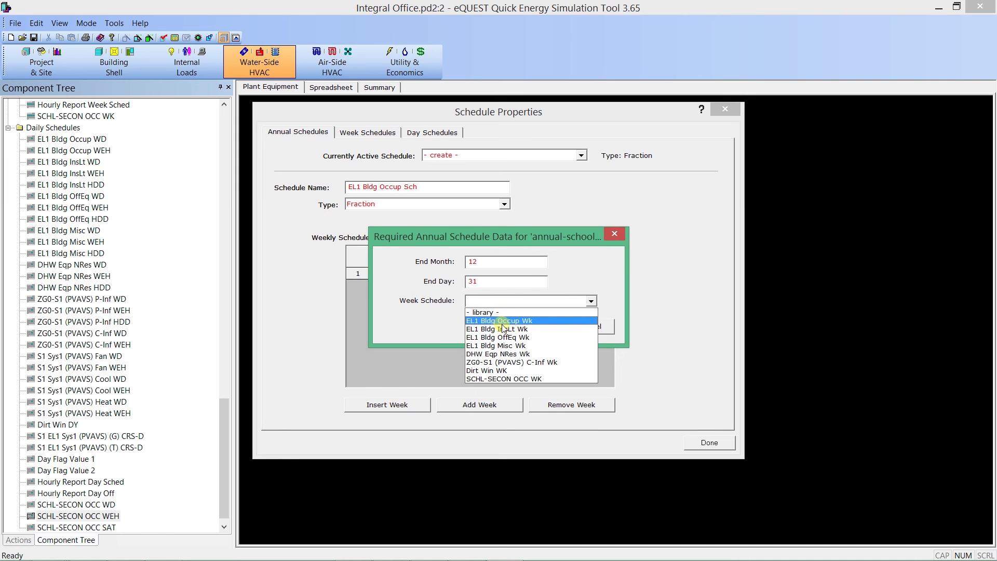
pyautogui.click(517, 379)
pyautogui.click(528, 328)
# Step: Review the week, day and annual schedule definitions and close the schedule properties
pyautogui.click(374, 132)
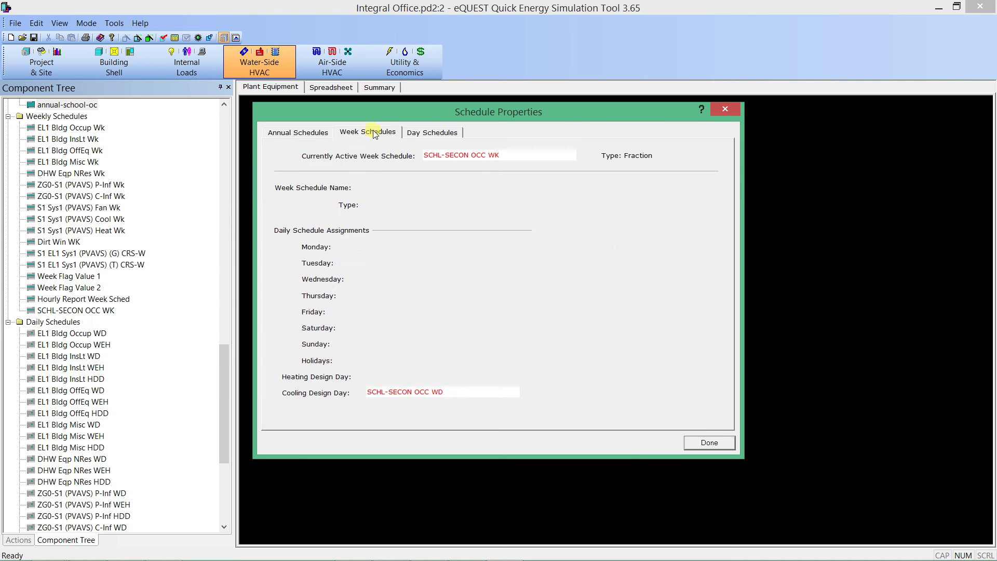
pyautogui.click(436, 133)
pyautogui.click(315, 137)
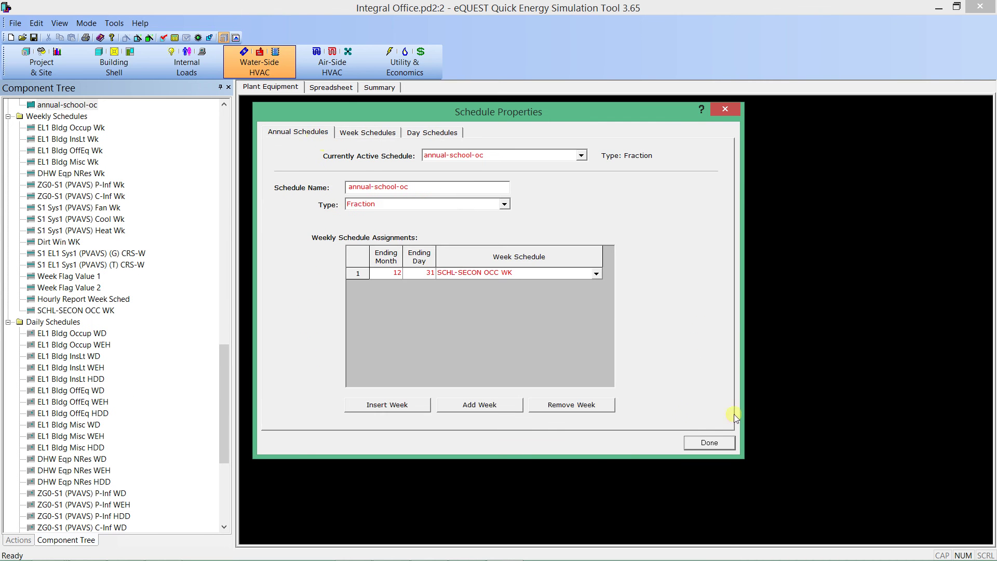
pyautogui.click(709, 442)
# Step: Assign annual-school-oc as the occupancy schedule of the internal-loads space EL1 SE Perim Spc (G.SE1)
pyautogui.moveTo(227, 400); pyautogui.dragTo(215, 127)
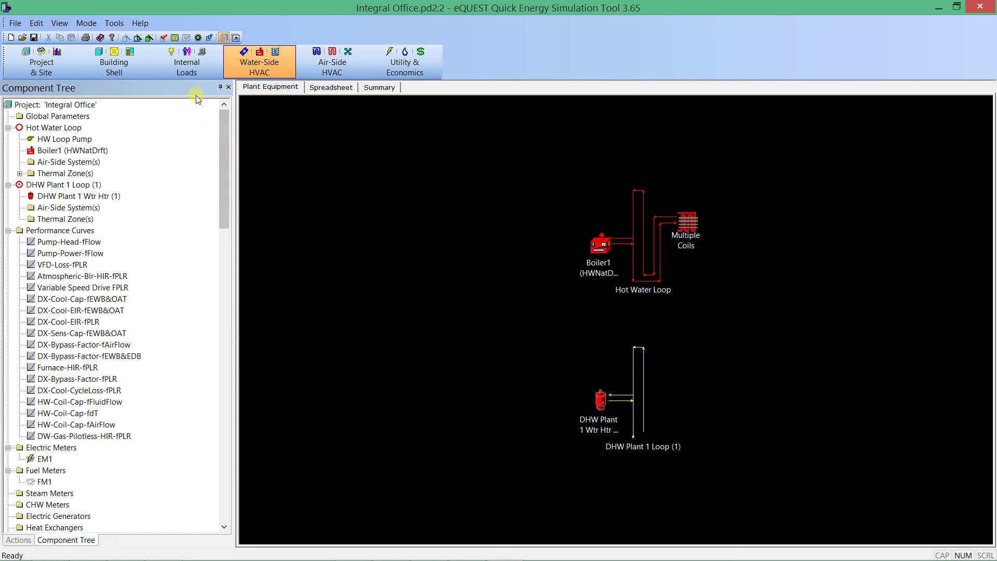
pyautogui.click(194, 62)
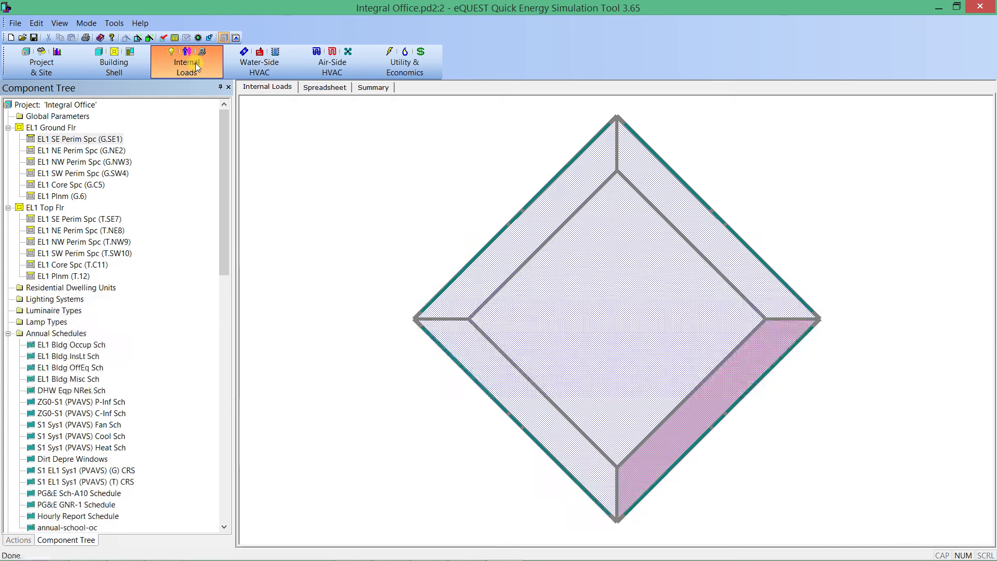
pyautogui.doubleClick(65, 139)
pyautogui.click(597, 268)
pyautogui.click(598, 268)
pyautogui.click(597, 268)
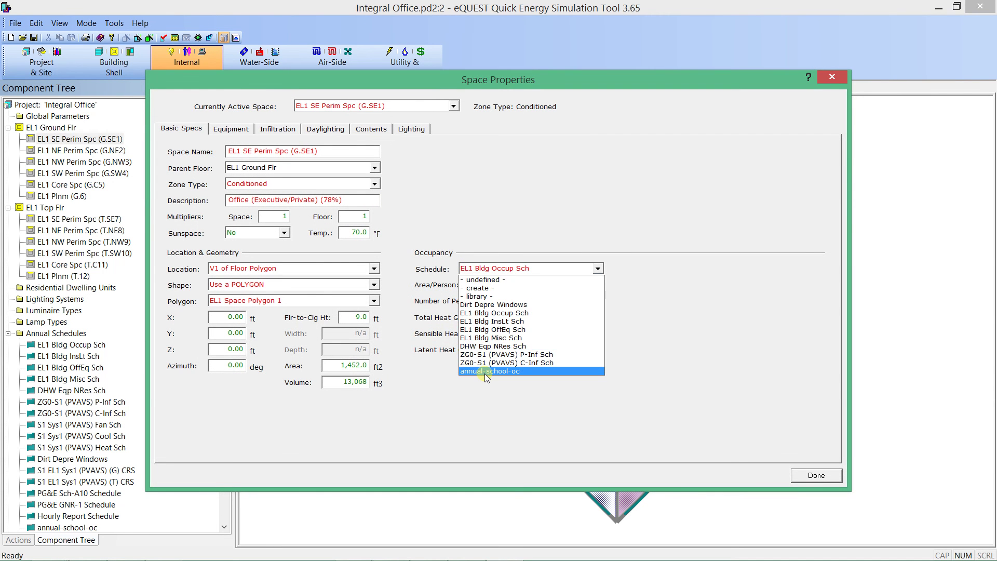
pyautogui.click(506, 371)
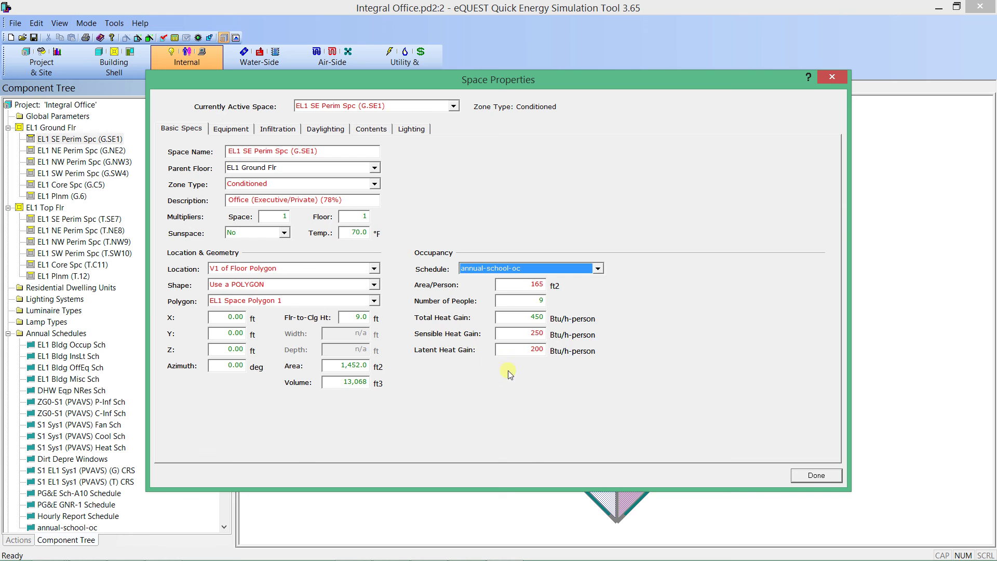
pyautogui.click(816, 475)
pyautogui.moveTo(522, 556)
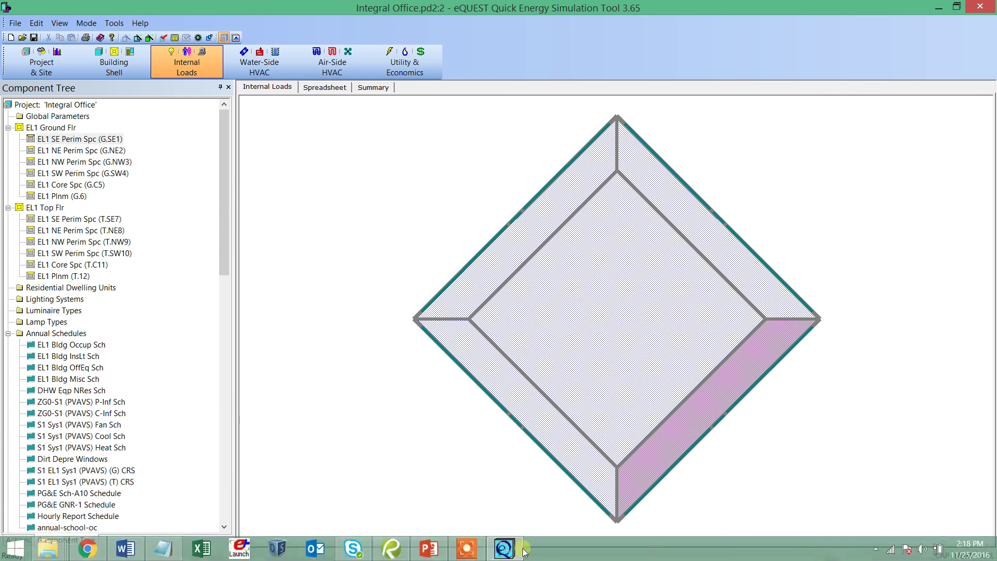
pyautogui.click(458, 555)
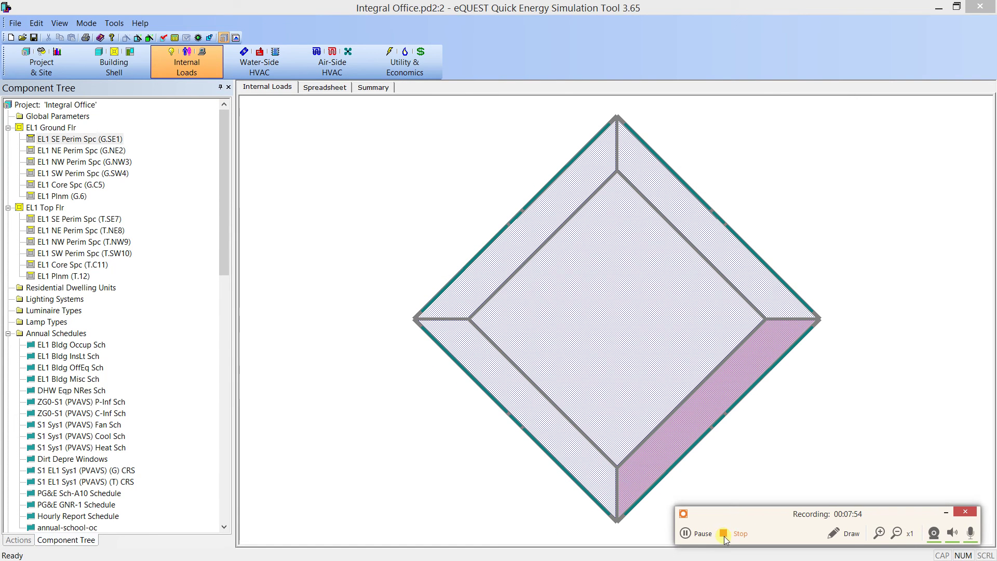